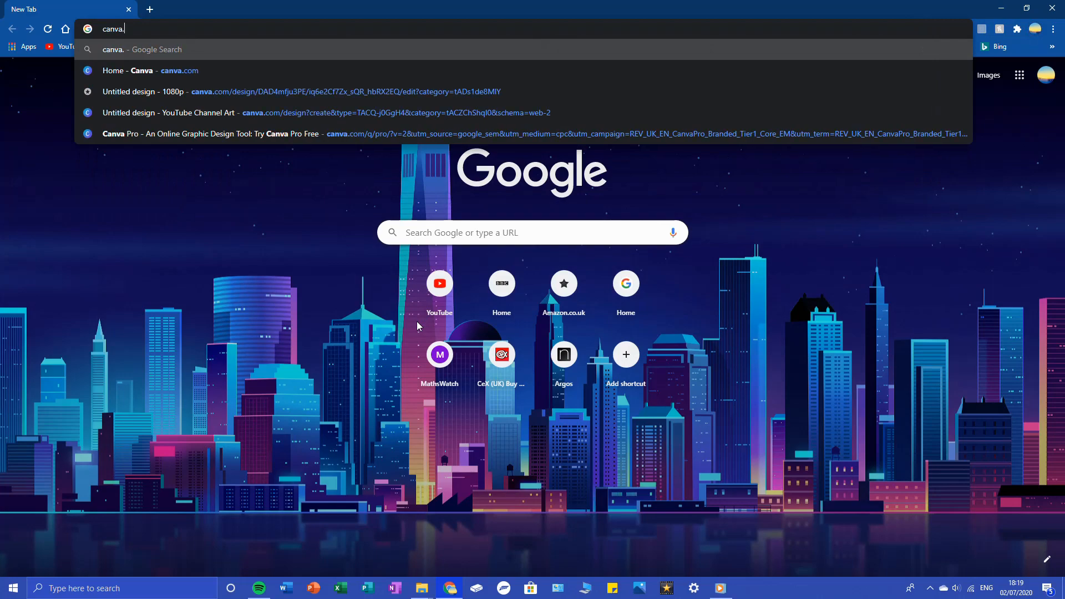
Open the Canva website and start a new YouTube Channel Art design
key("Return")
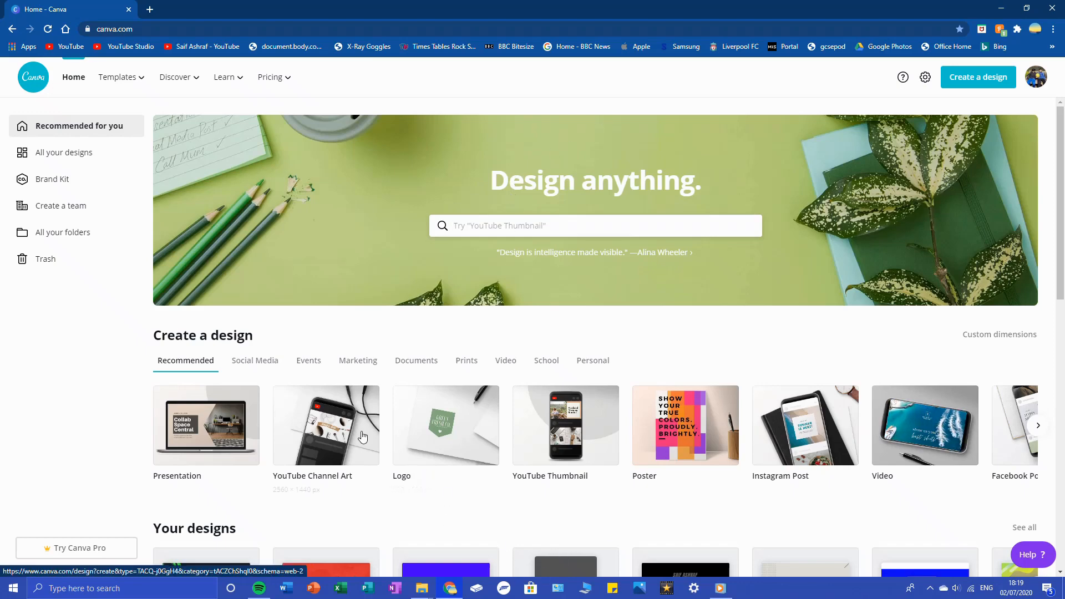
left_click(298, 455)
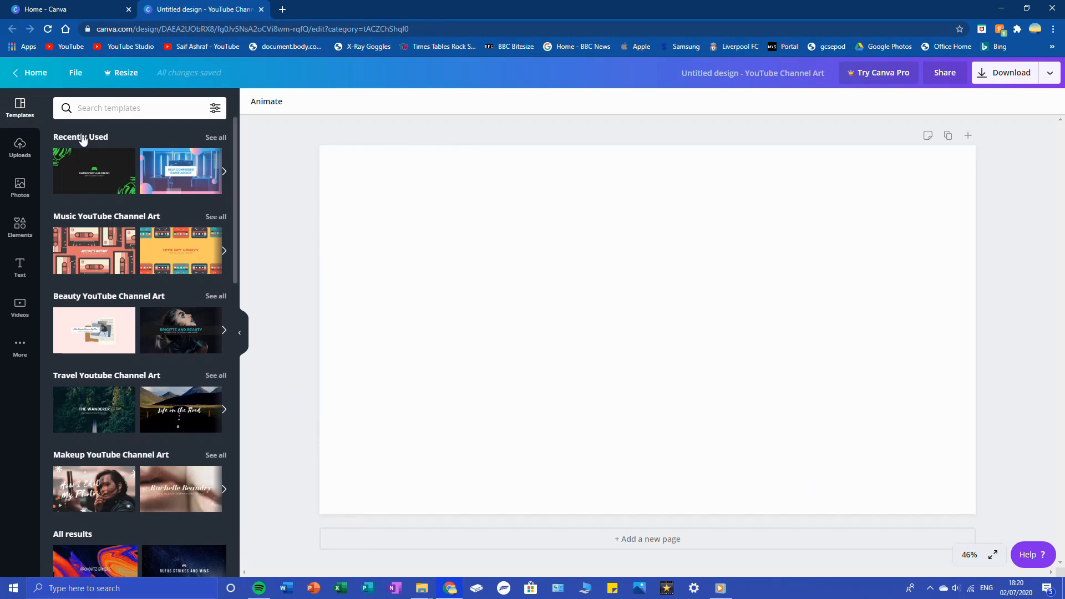
Search the templates for "gaming" and apply the blue one with the white game controller
left_click(105, 109)
type("gaming")
key("Return")
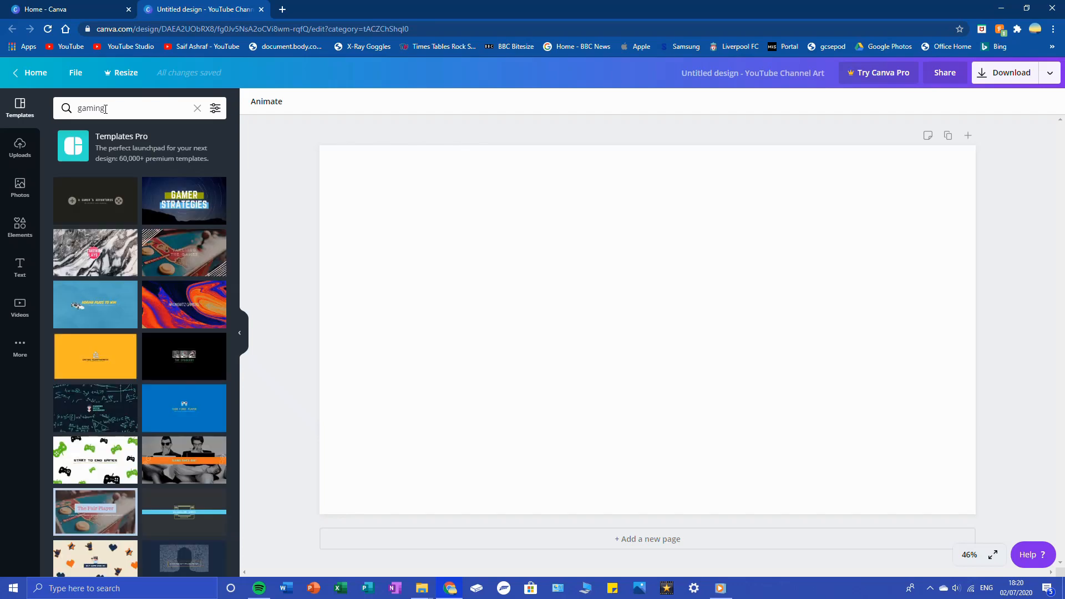
left_click(95, 303)
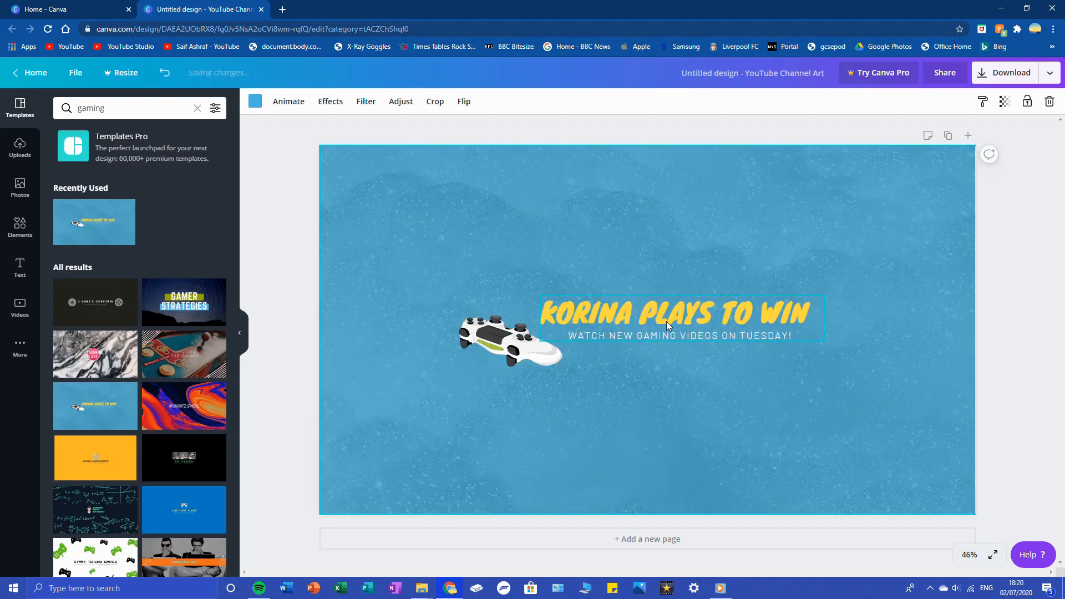
Replace the template's yellow headline with the owner's first name in possessive form followed by "GAMING CHANNEL"
left_click(794, 313)
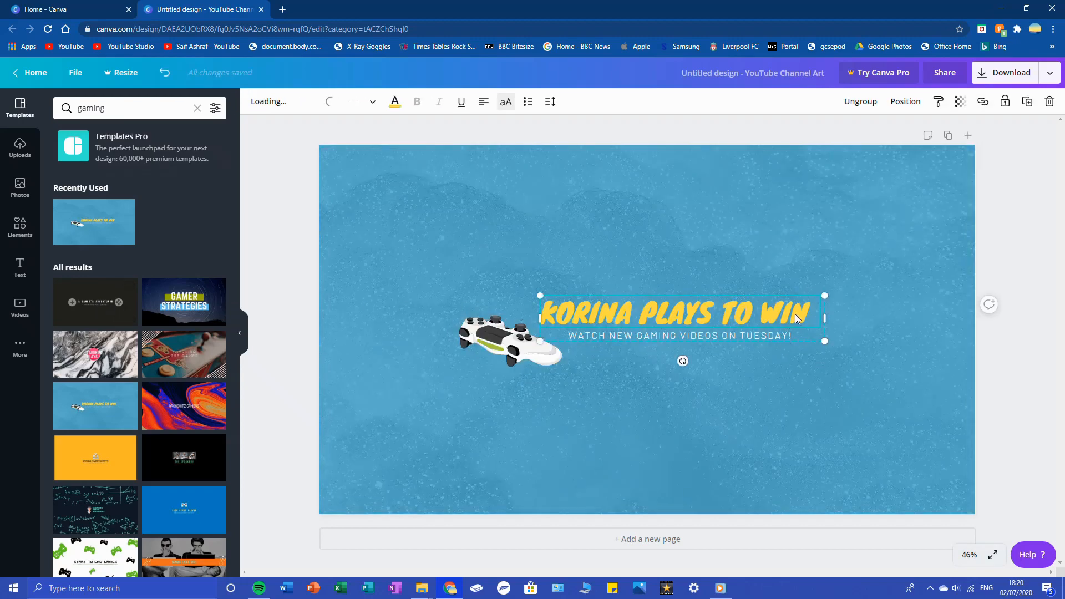
left_click(794, 313)
type("SA")
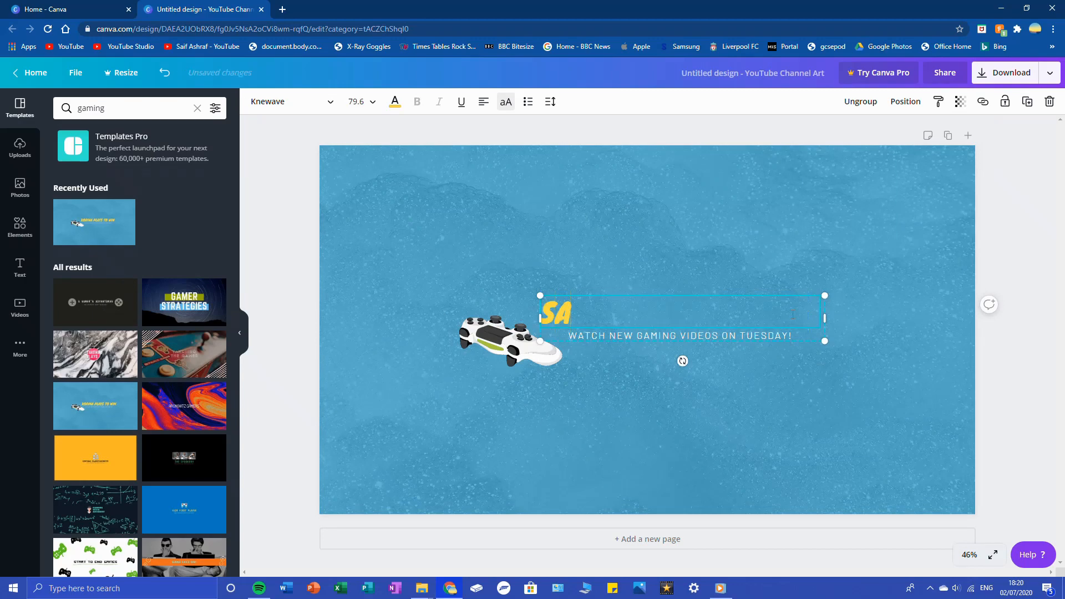
type("IFS GA")
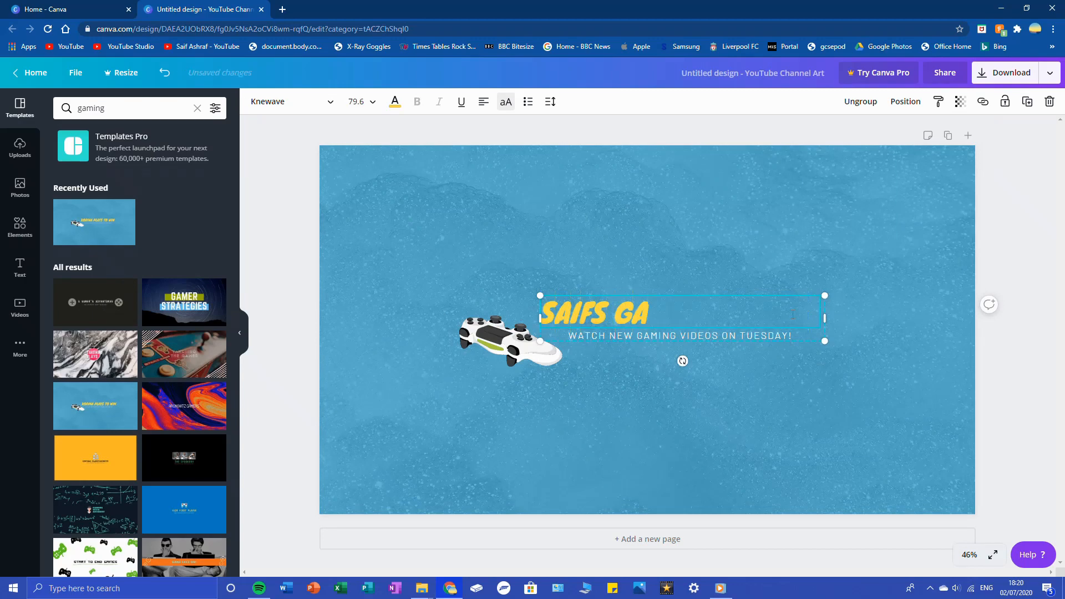
type("MING CHANNEL")
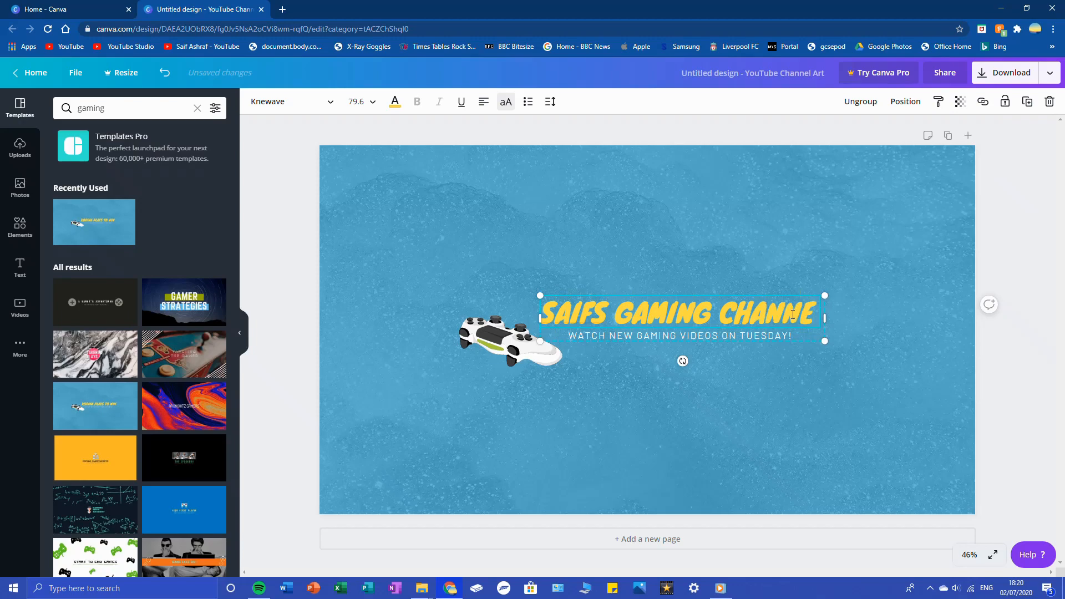
Change the whole headline's font to Oswald
left_click_drag(828, 318, 548, 310)
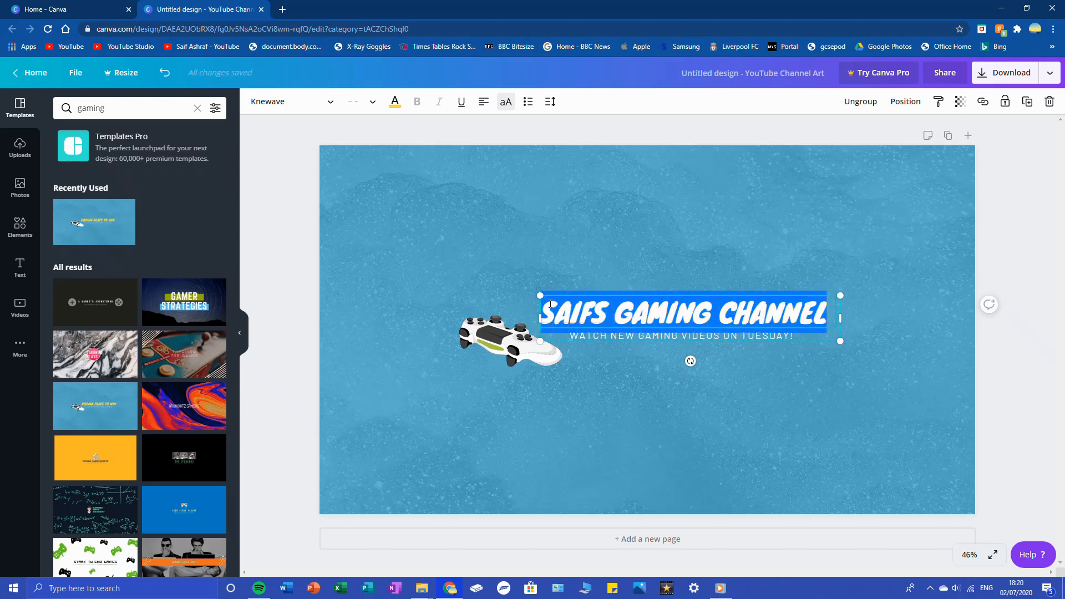
left_click(327, 102)
scroll(131, 257, "down", 12)
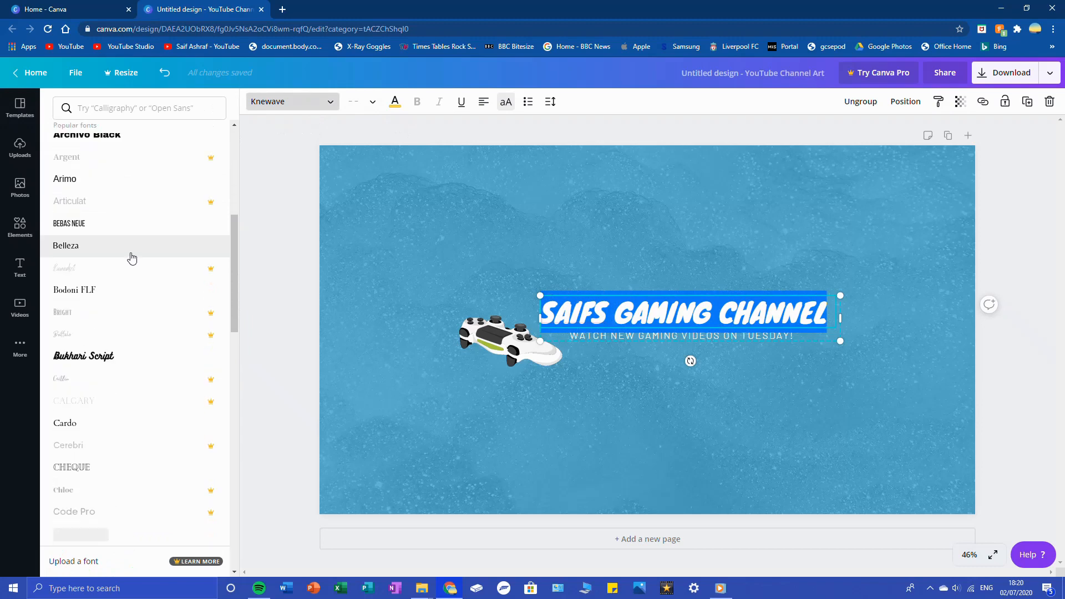
scroll(139, 268, "down", 15)
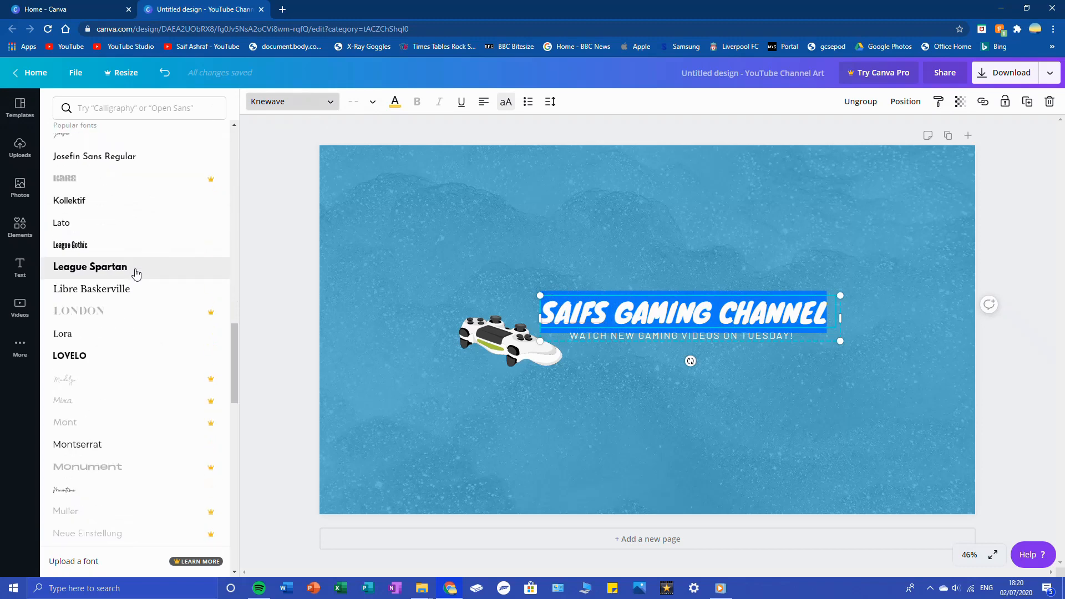
scroll(139, 280, "down", 3)
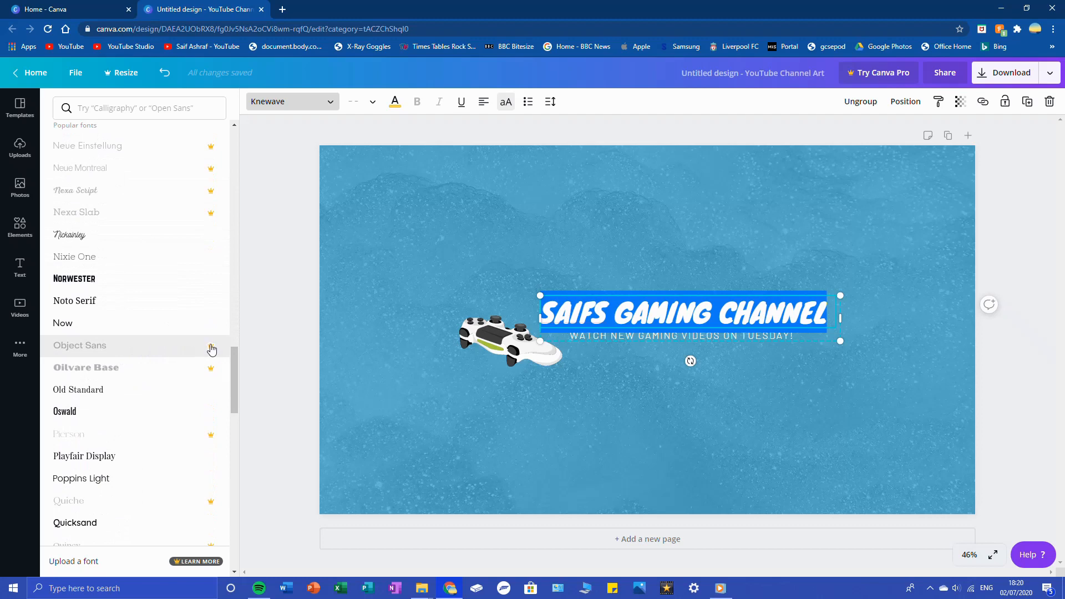
scroll(210, 347, "down", 10)
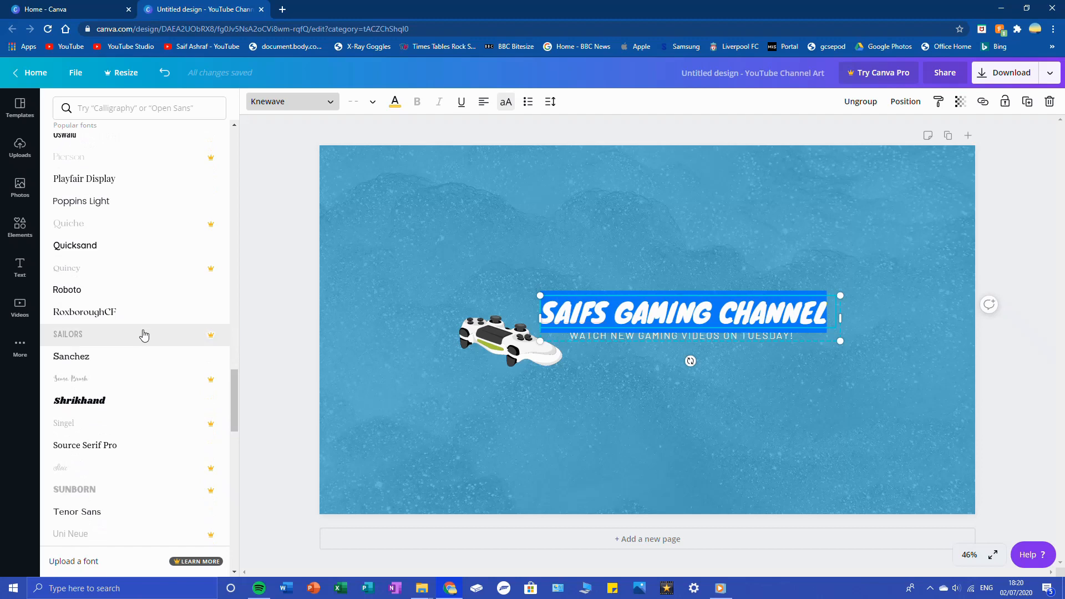
scroll(97, 295, "up", 2)
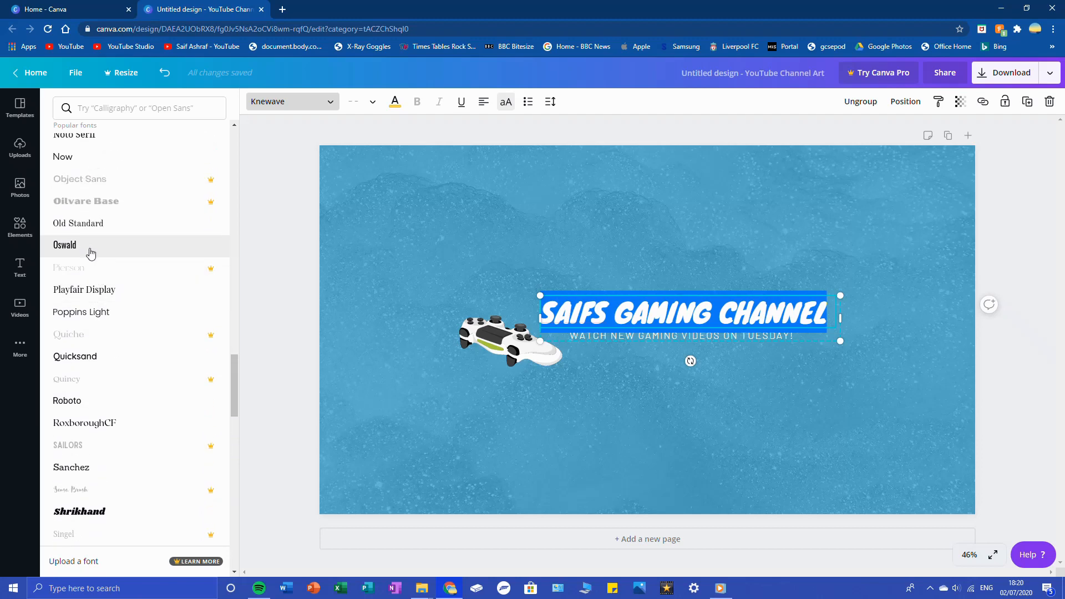
left_click(91, 254)
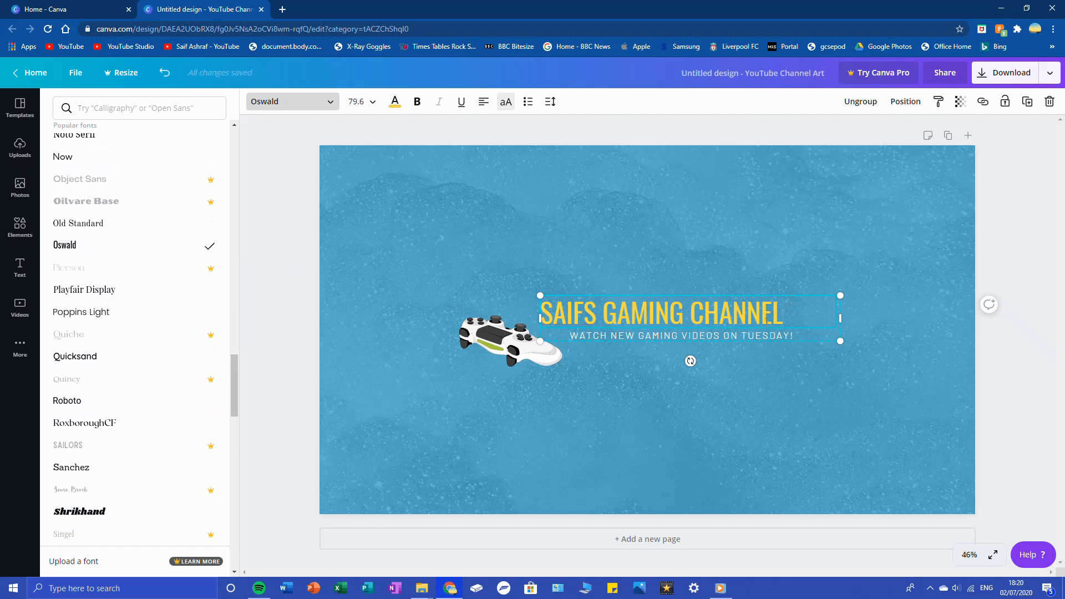
Replace the tagline under the headline with "SUBSCRIBE!!!"
left_click(795, 336)
left_click(794, 336)
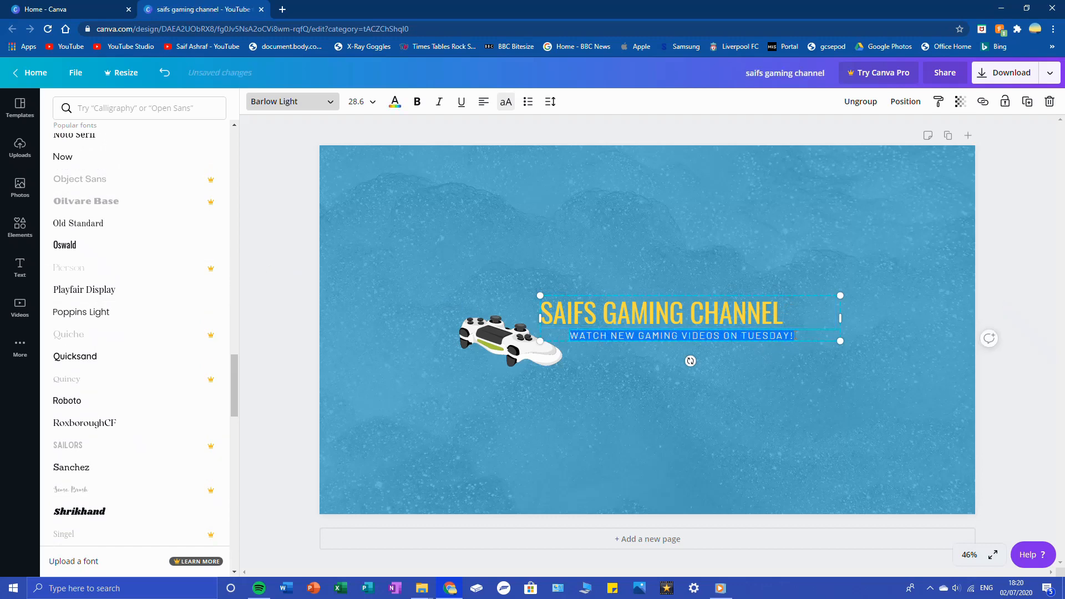
type("SUBS")
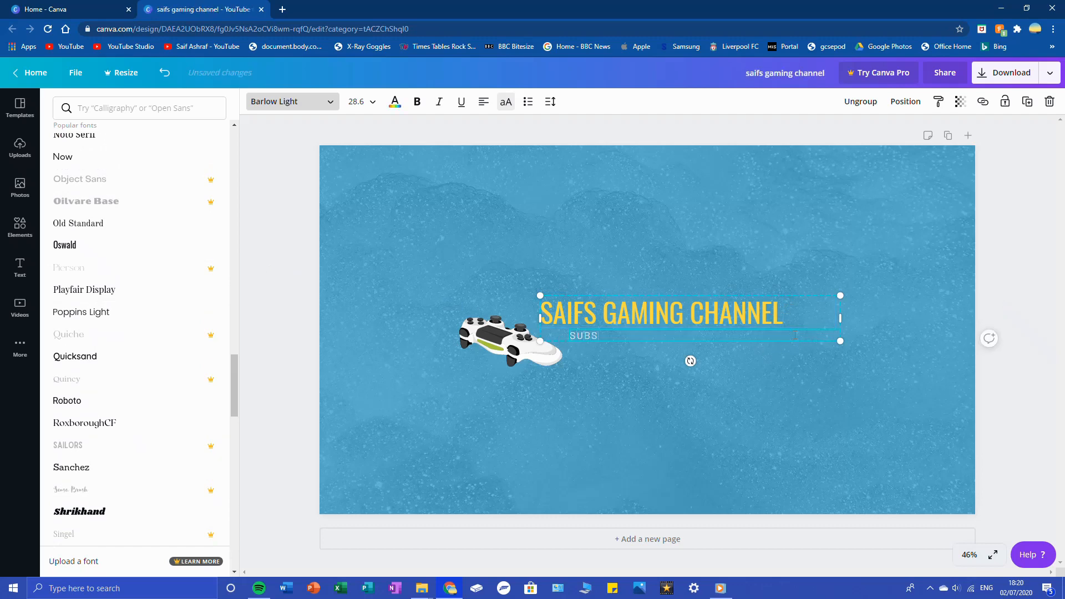
type("CRIBE!!")
left_click(626, 370)
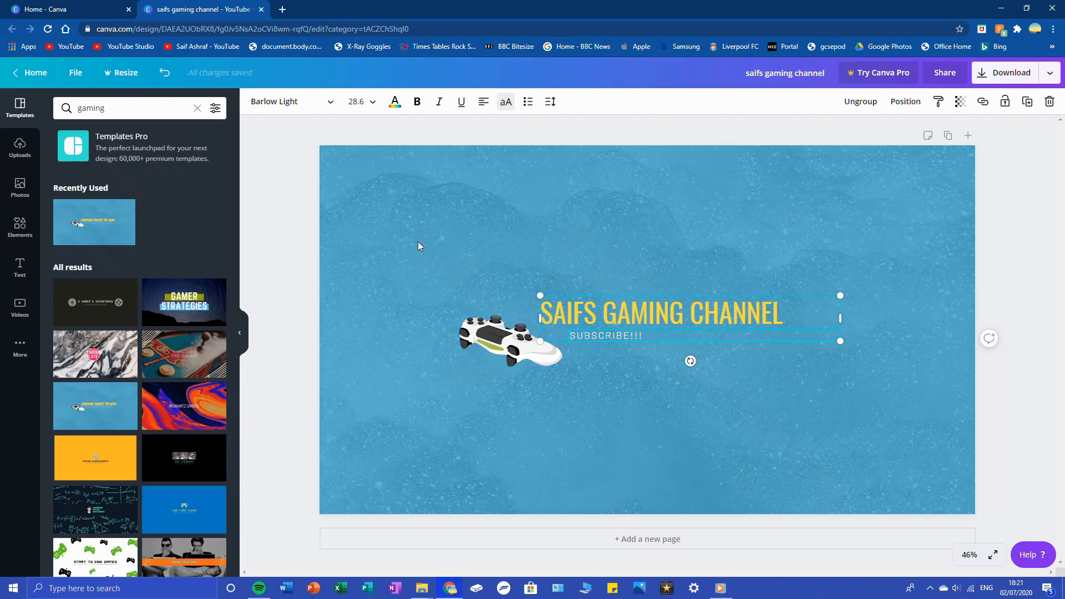
Try yellow for the game controller's black parts and set them back to black
left_click(512, 341)
left_click(256, 102)
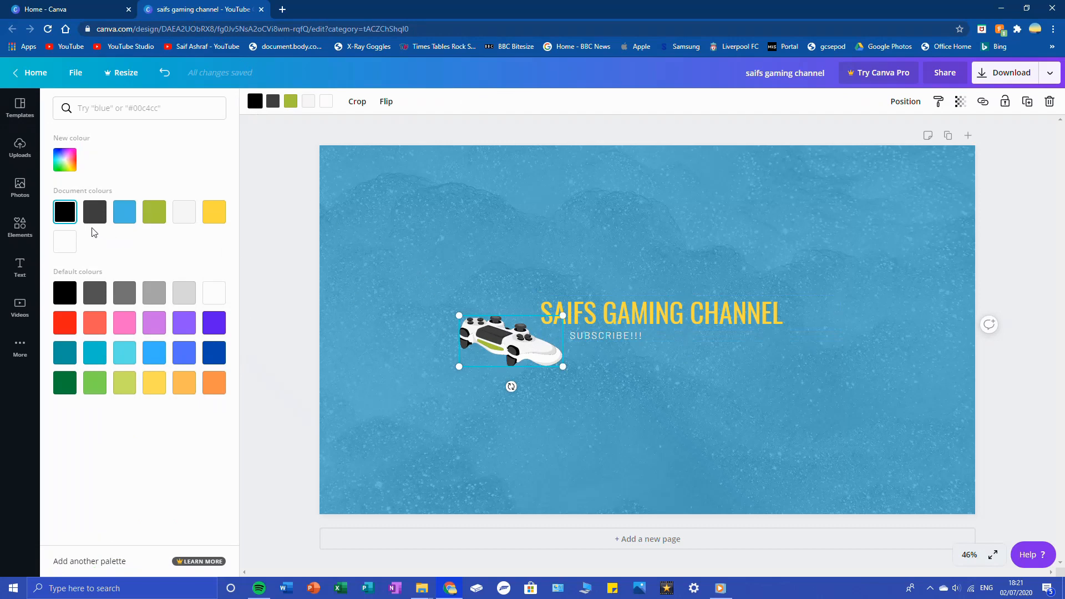
left_click(214, 213)
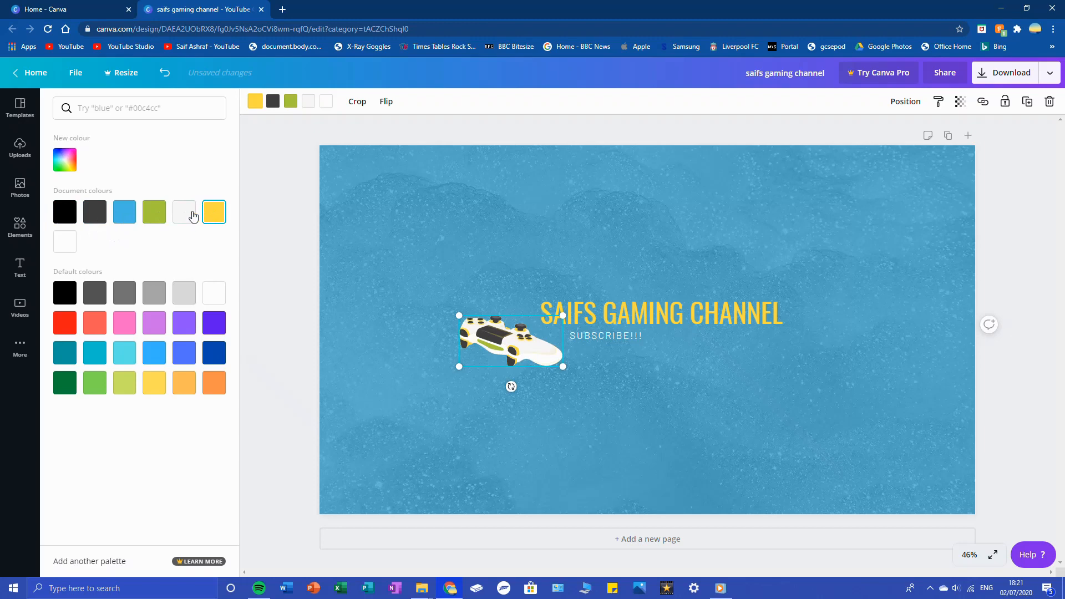
left_click(65, 211)
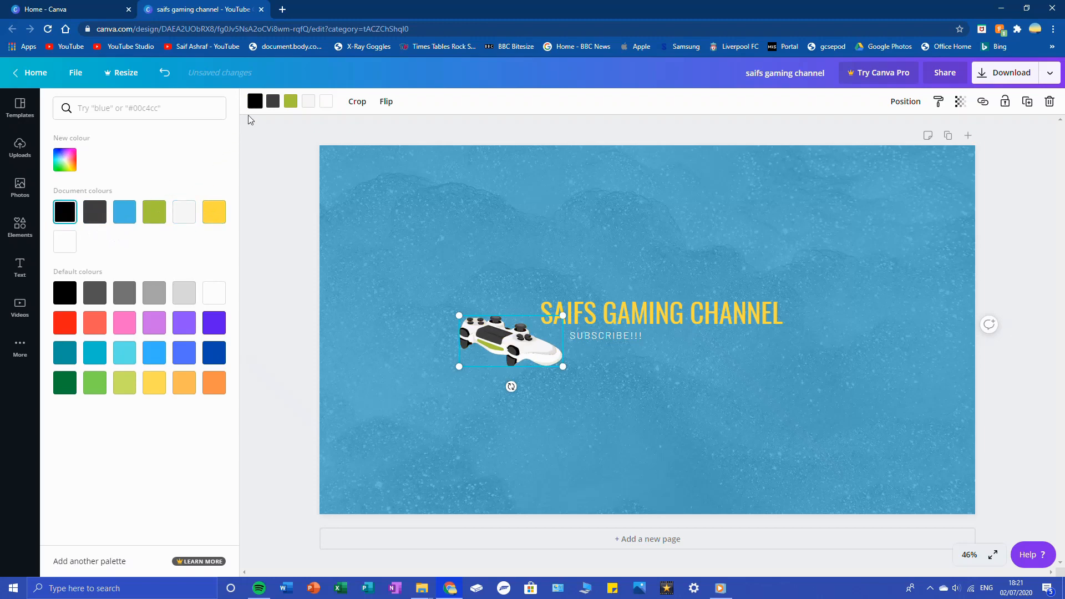
Recolour the game controller's light grey and white body parts black
left_click(308, 102)
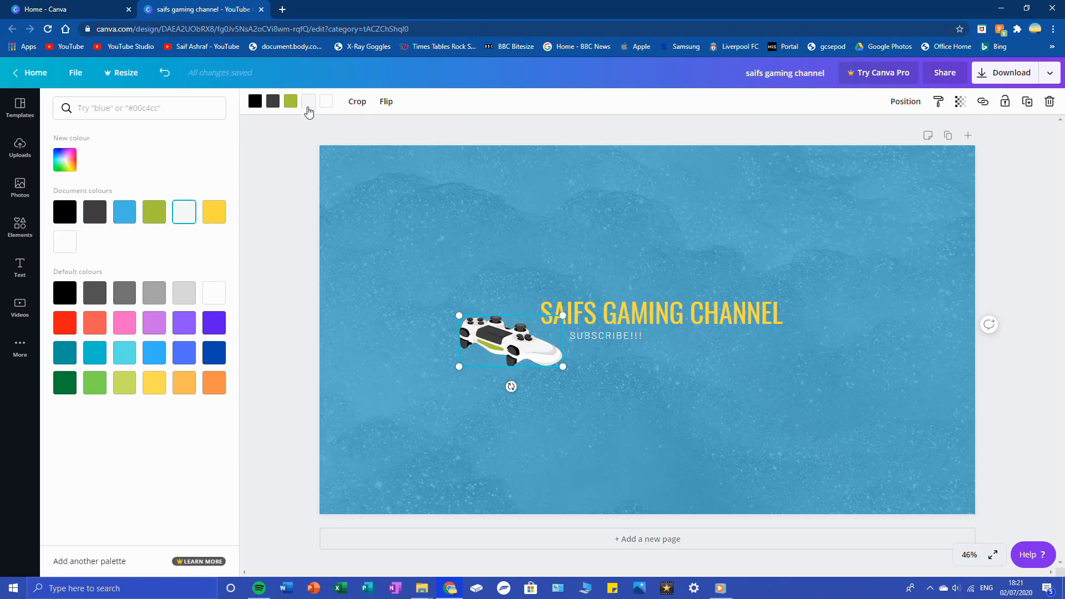
left_click(65, 211)
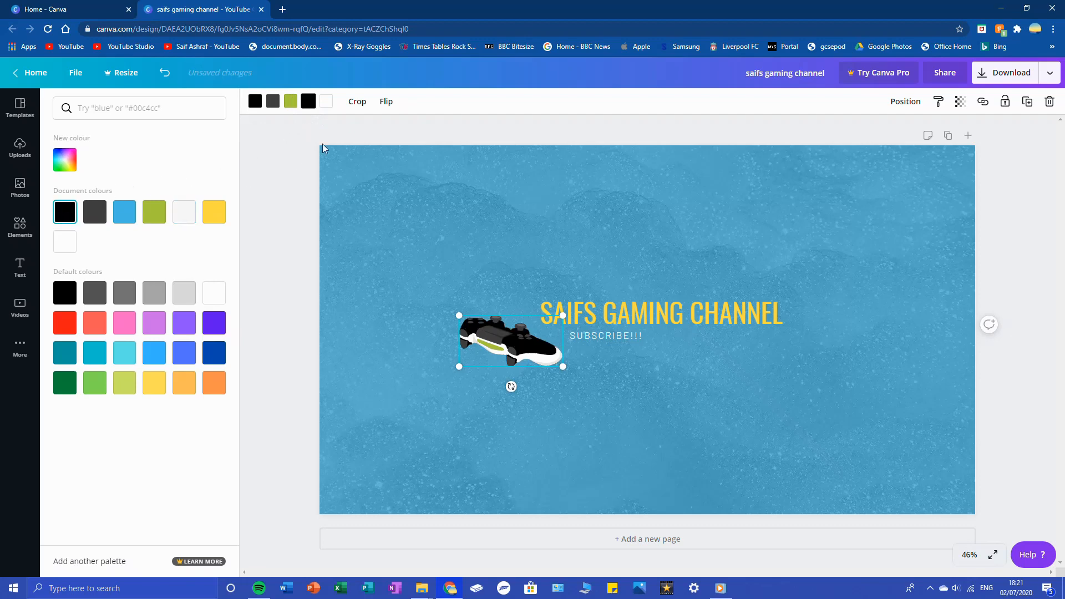
left_click(326, 101)
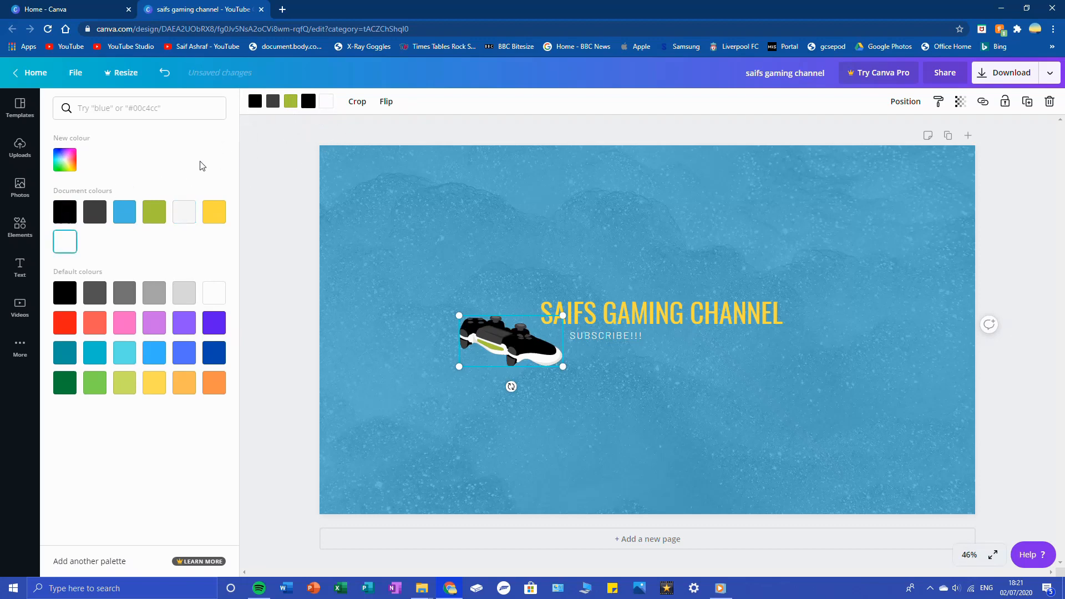
left_click(72, 222)
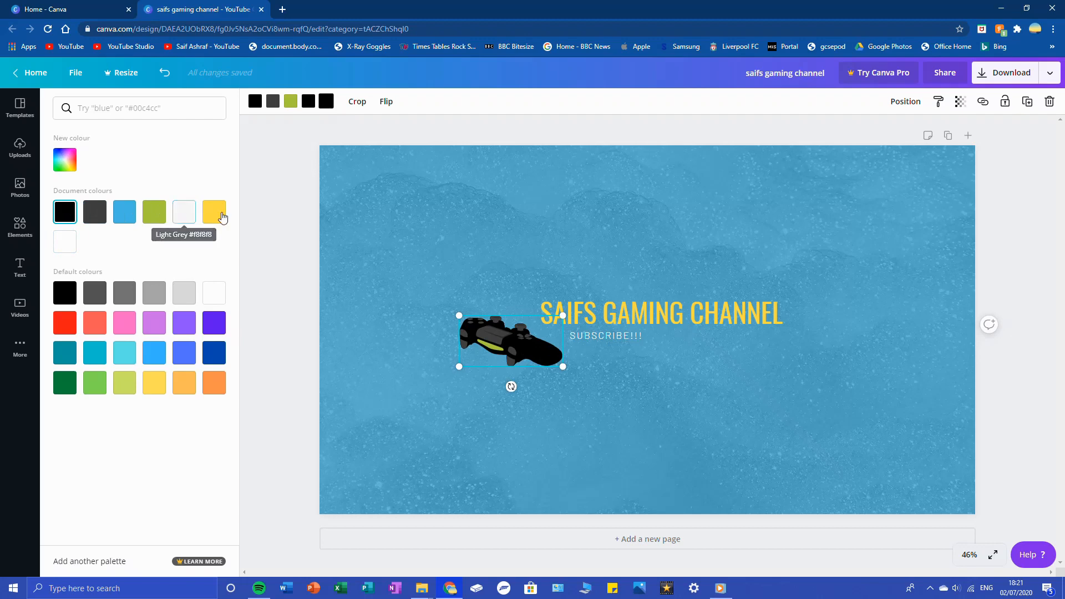
Change the banner's background colour to the default red
double_click(677, 401)
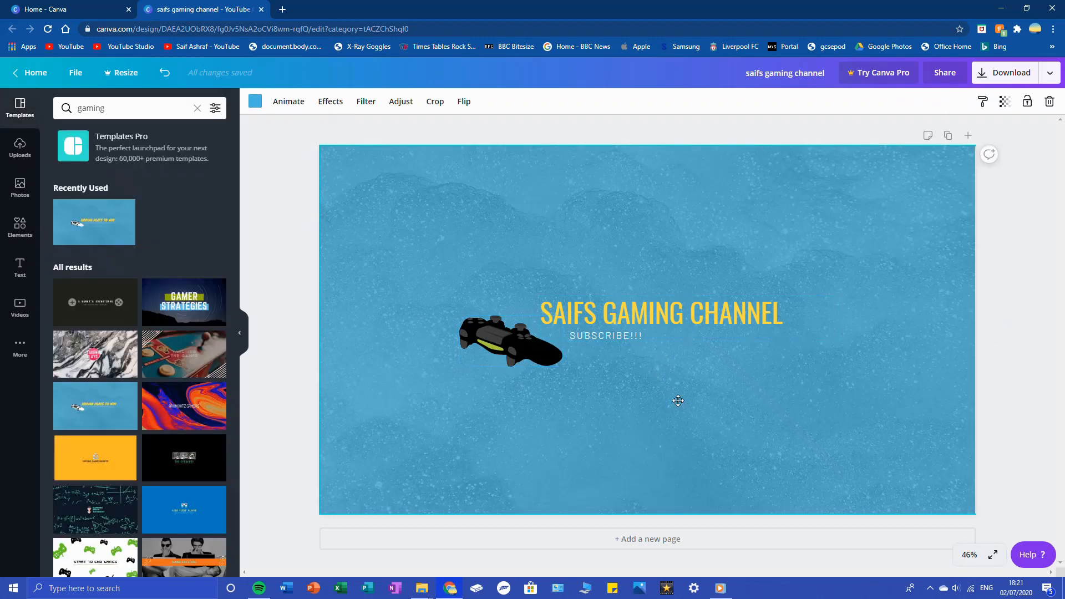
left_click(316, 101)
left_click(255, 102)
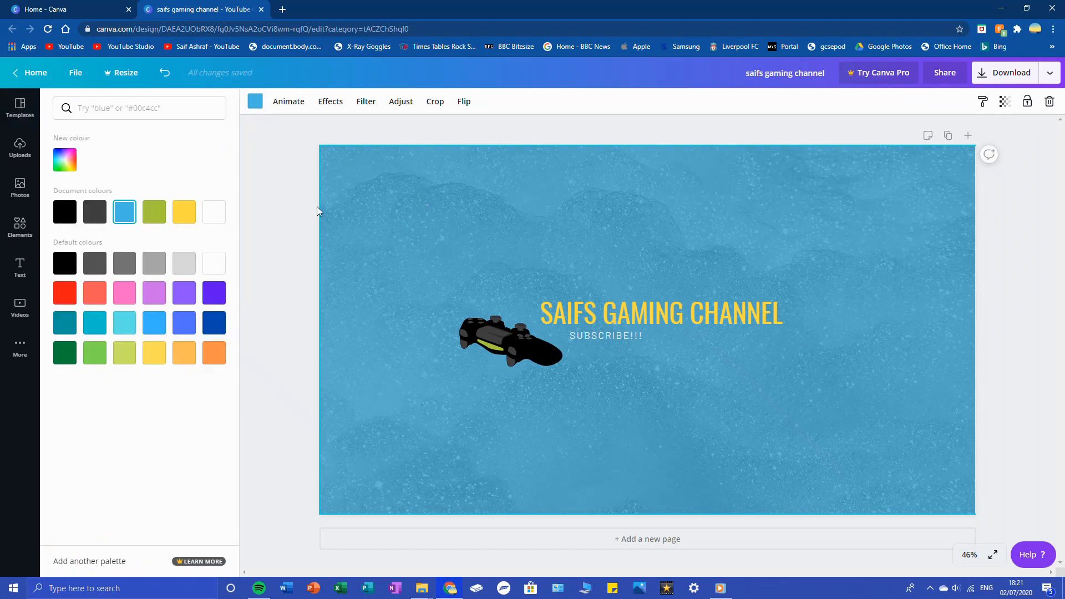
left_click(65, 294)
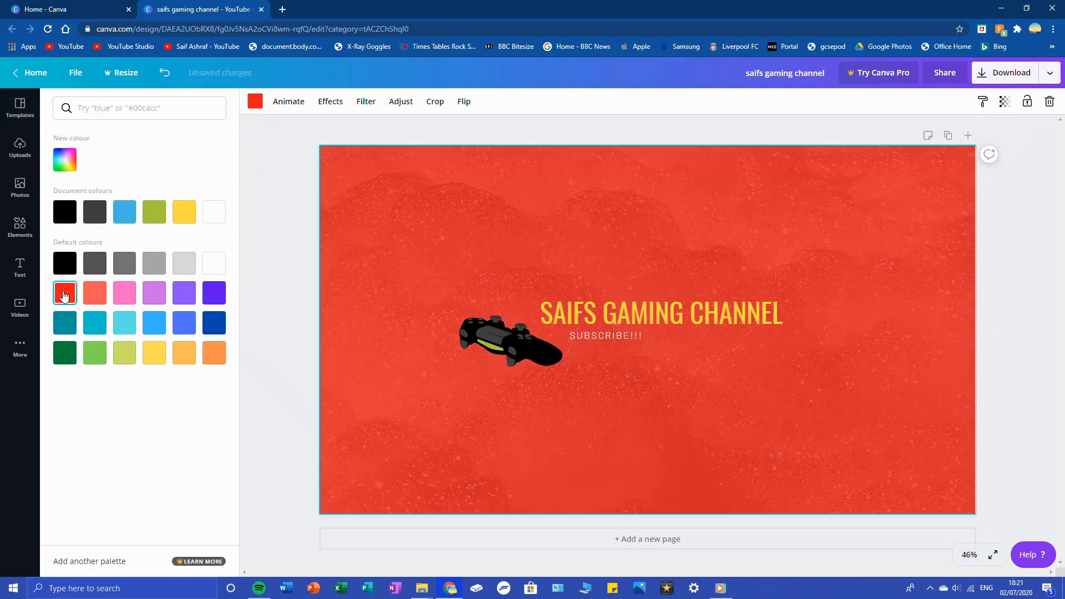
Recolour the green accent on the game controller red
left_click(491, 336)
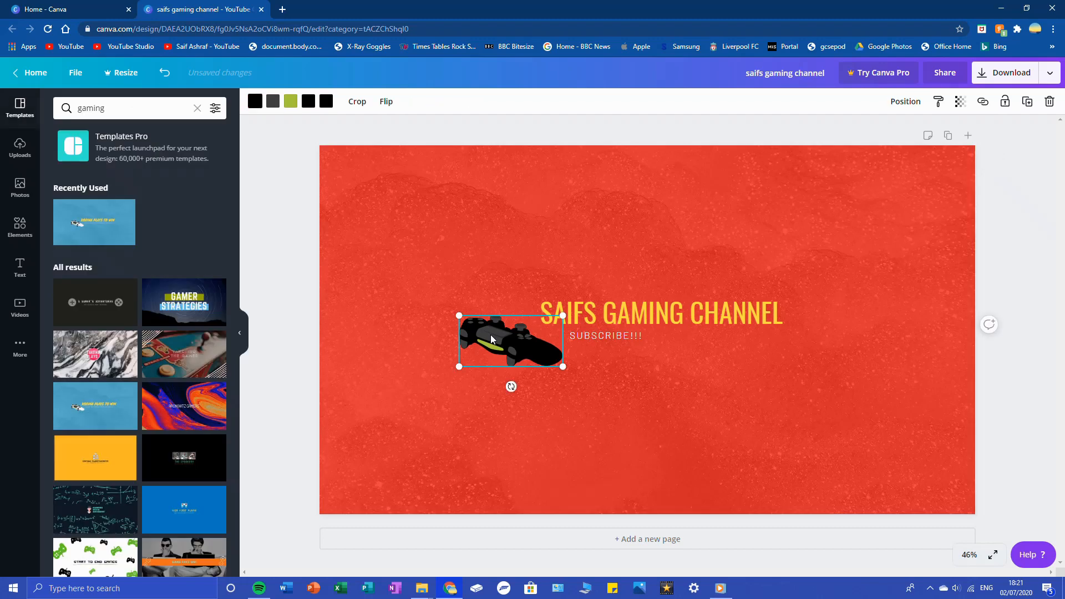
left_click(291, 101)
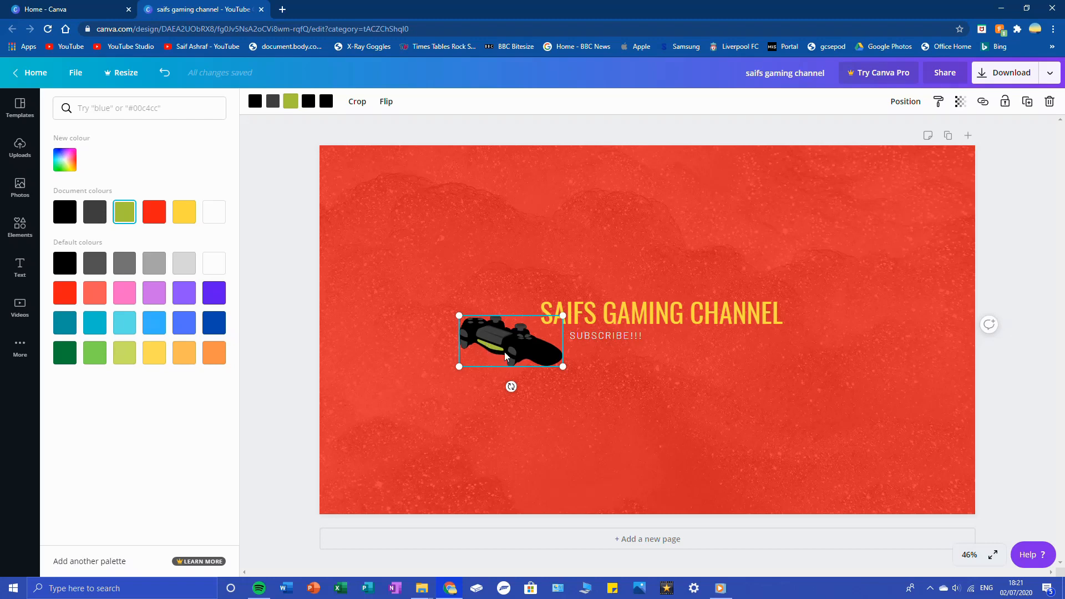
left_click(154, 211)
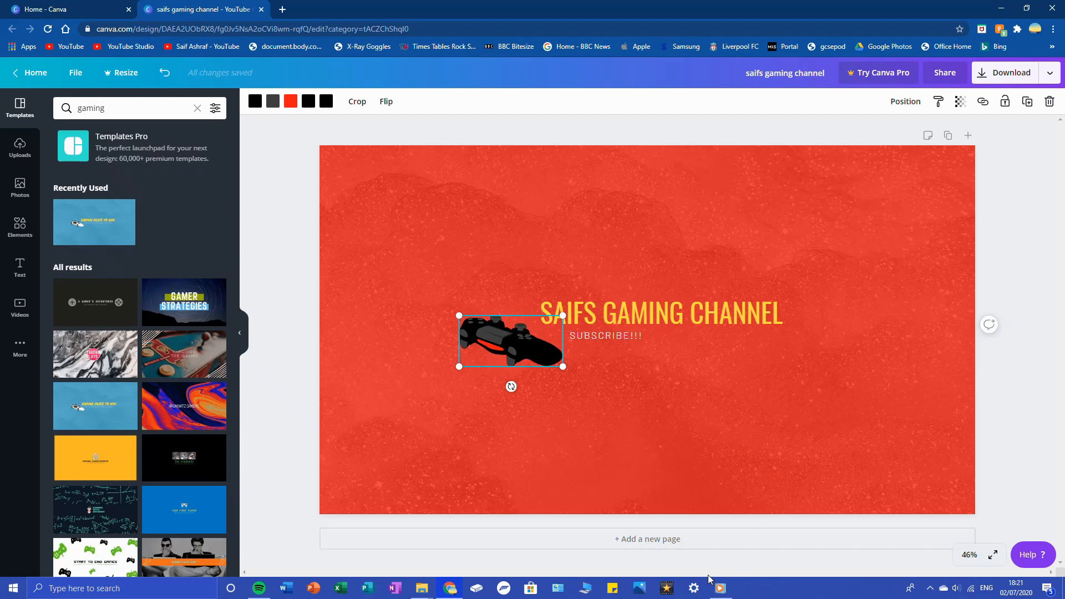
Change the banner's background colour to the default orange
left_click(586, 311)
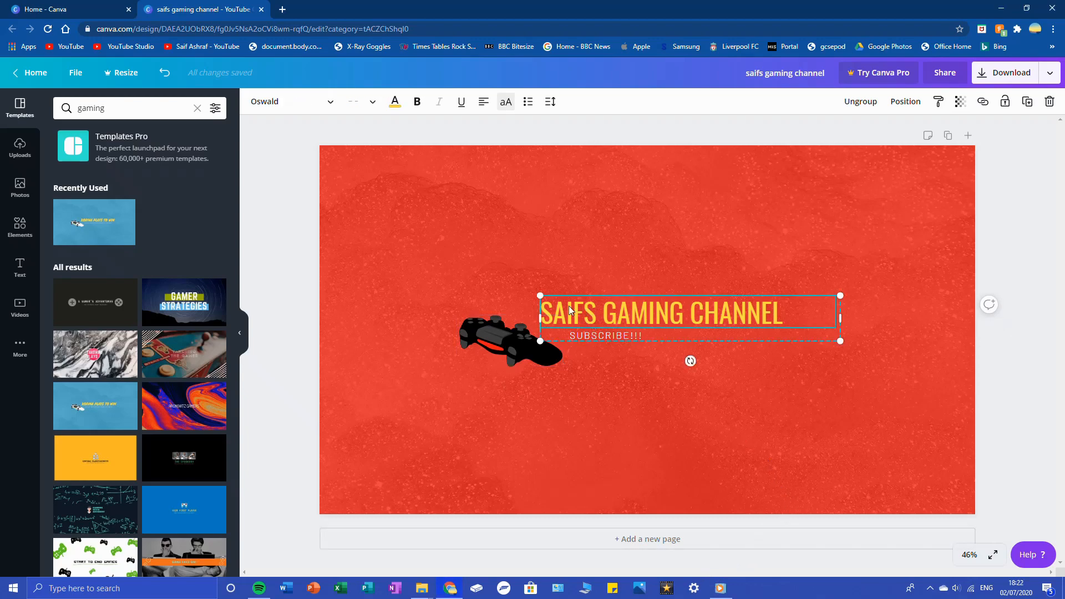
left_click(592, 378)
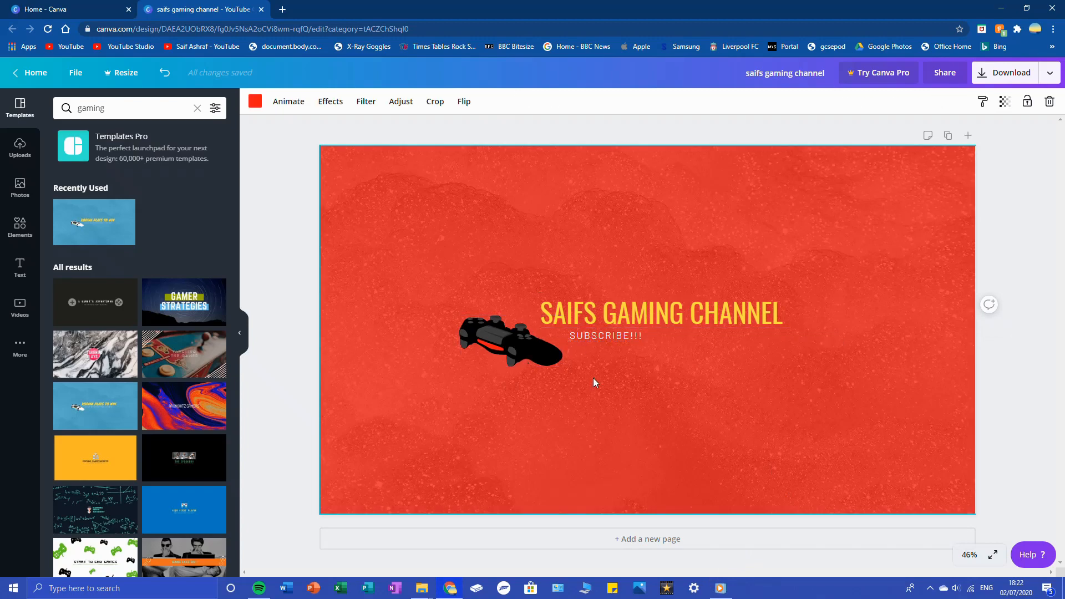
left_click(258, 103)
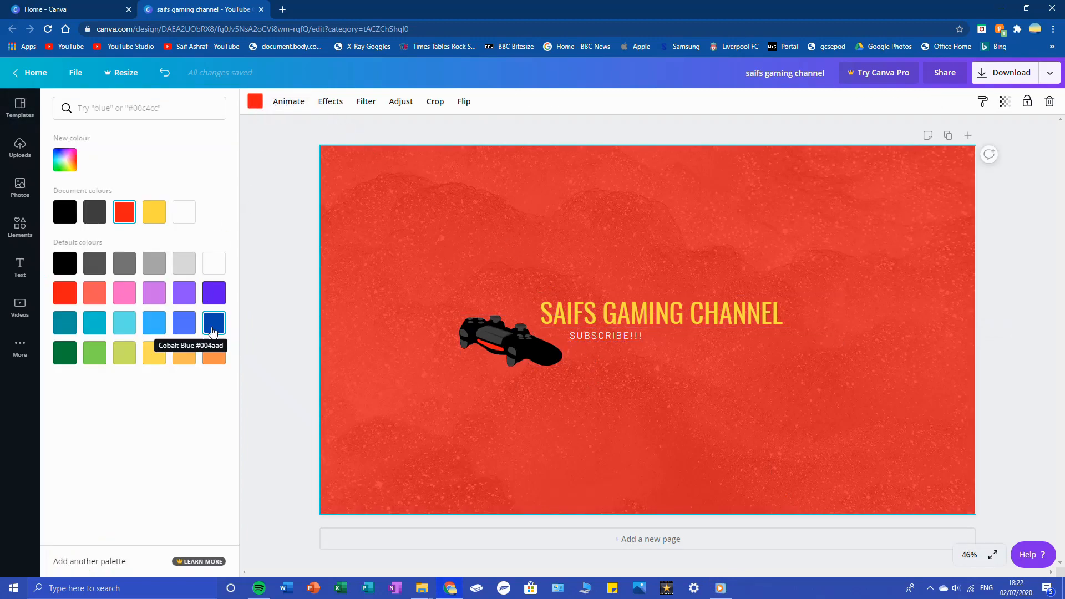
left_click(213, 355)
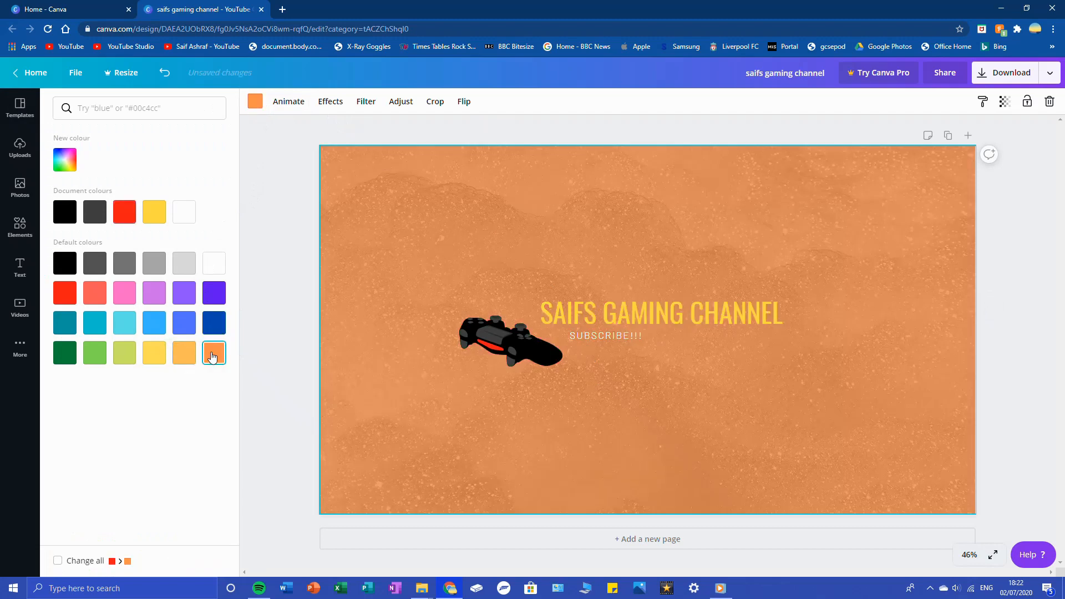
Change the banner's background to the default light green and apply the Block animation after previewing Fade
left_click(86, 355)
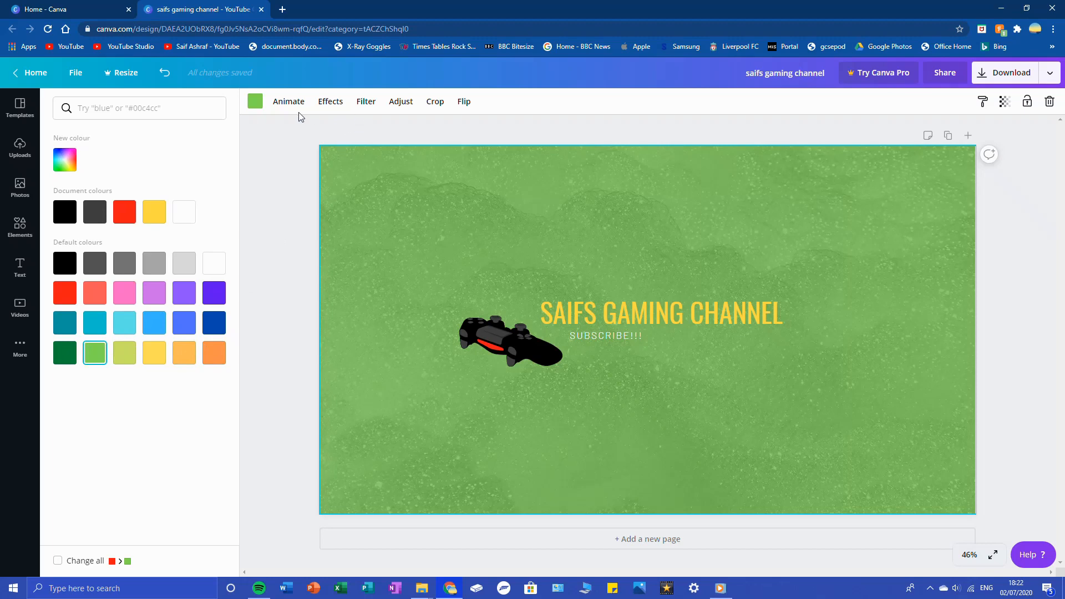
left_click(294, 104)
left_click(128, 139)
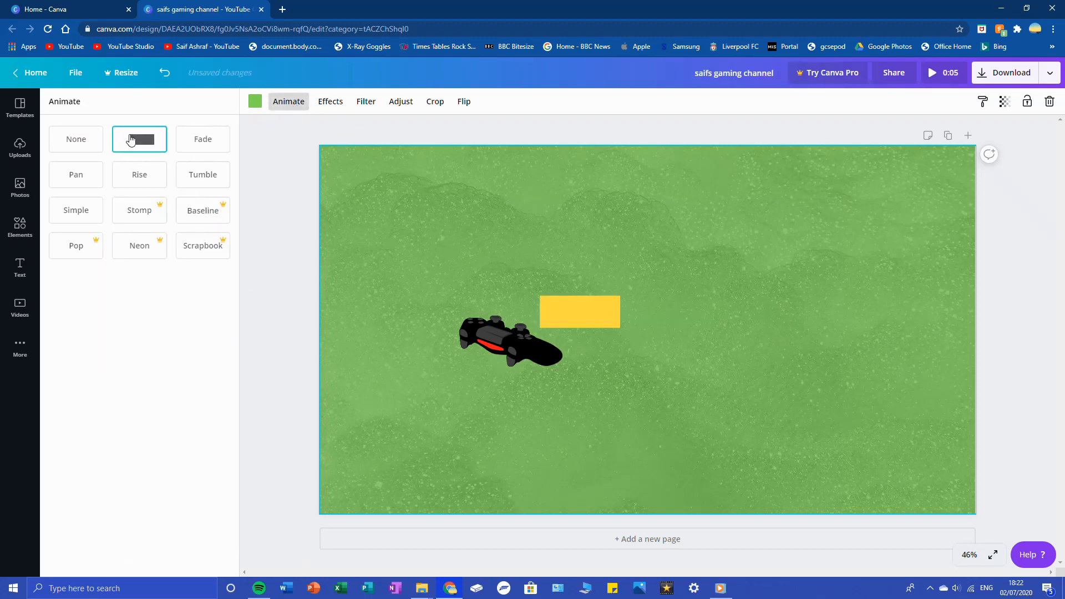
left_click(202, 139)
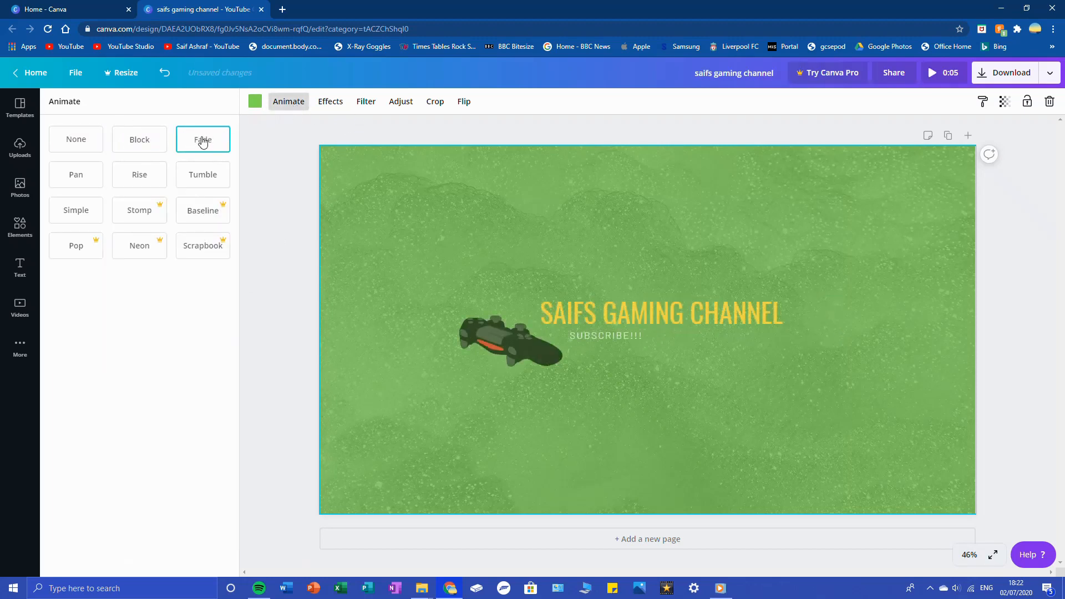
left_click(147, 144)
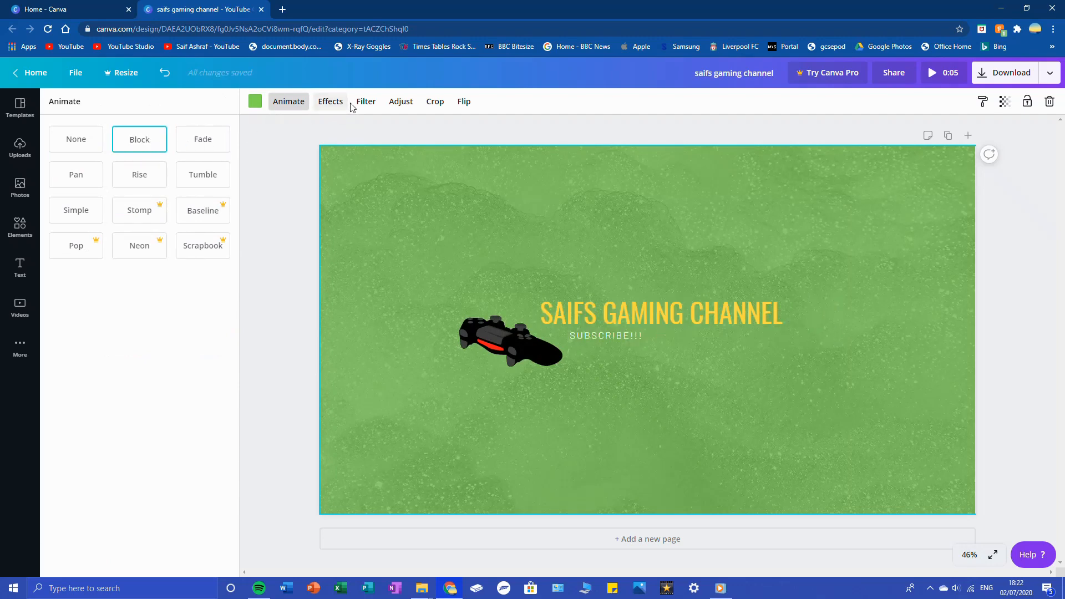
left_click(367, 103)
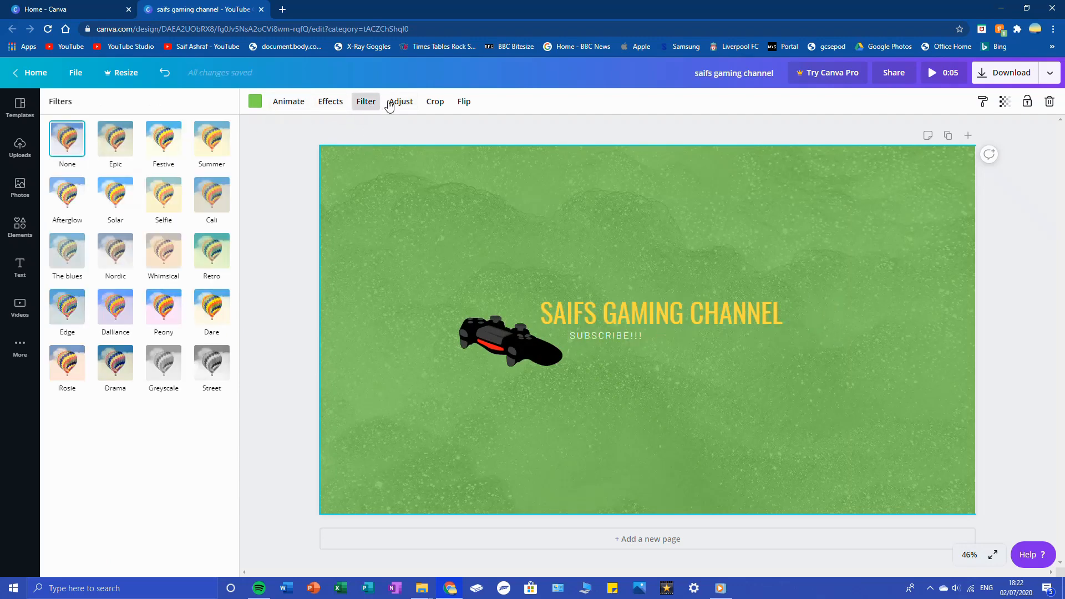
left_click(389, 103)
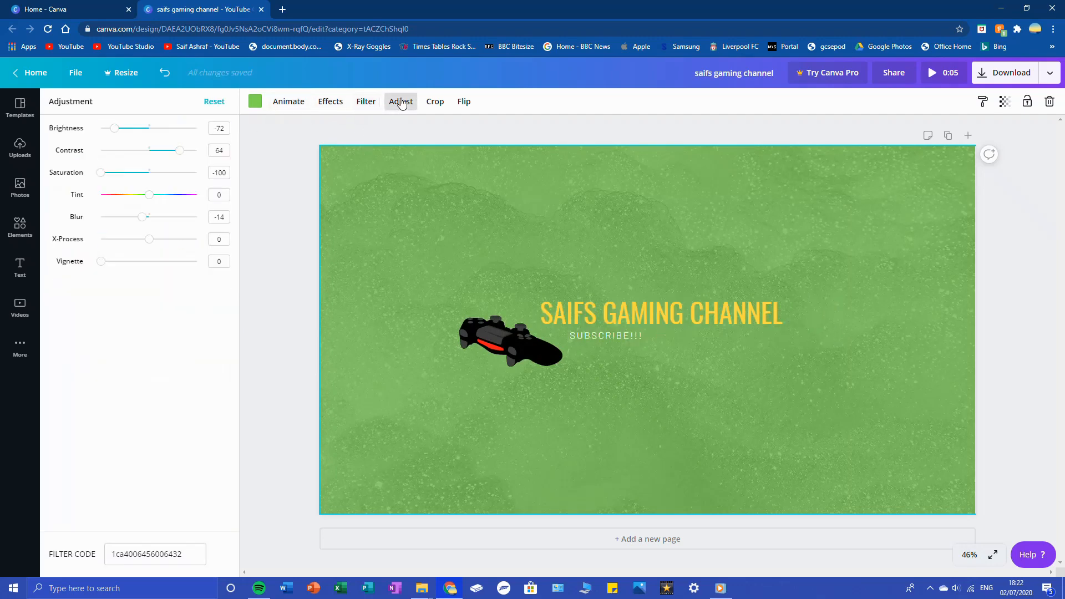
left_click(330, 101)
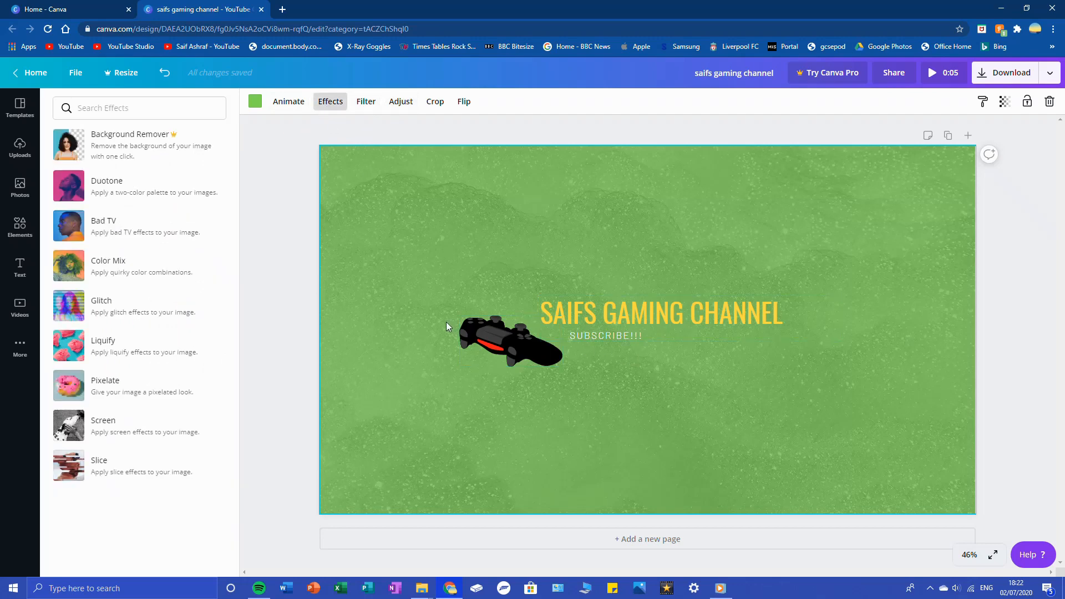
left_click(289, 105)
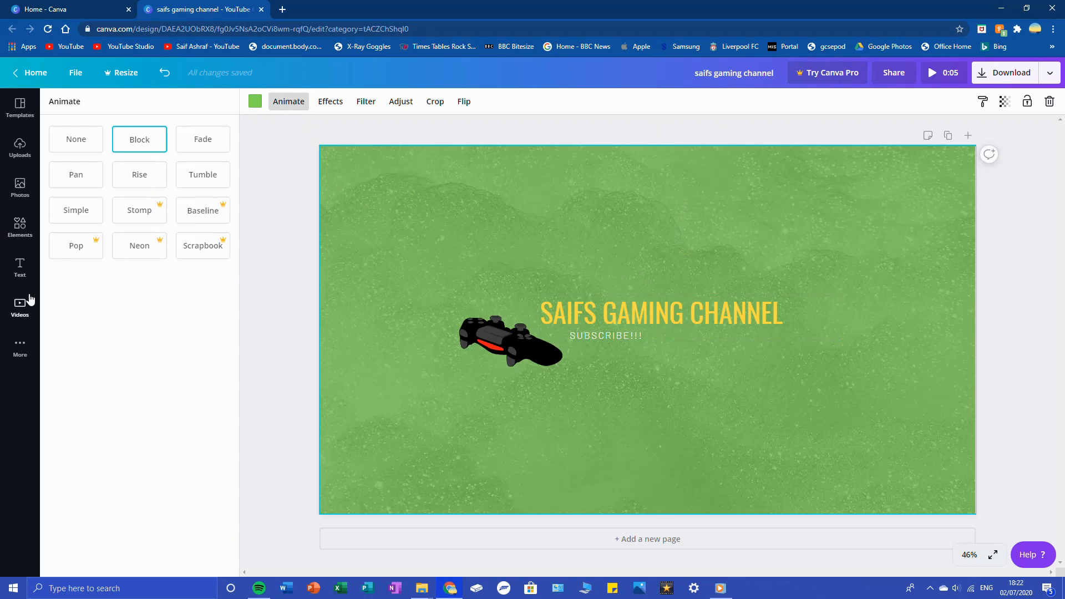
Browse the design elements and add the recently used Instagram icon to the banner
left_click(20, 267)
left_click(20, 224)
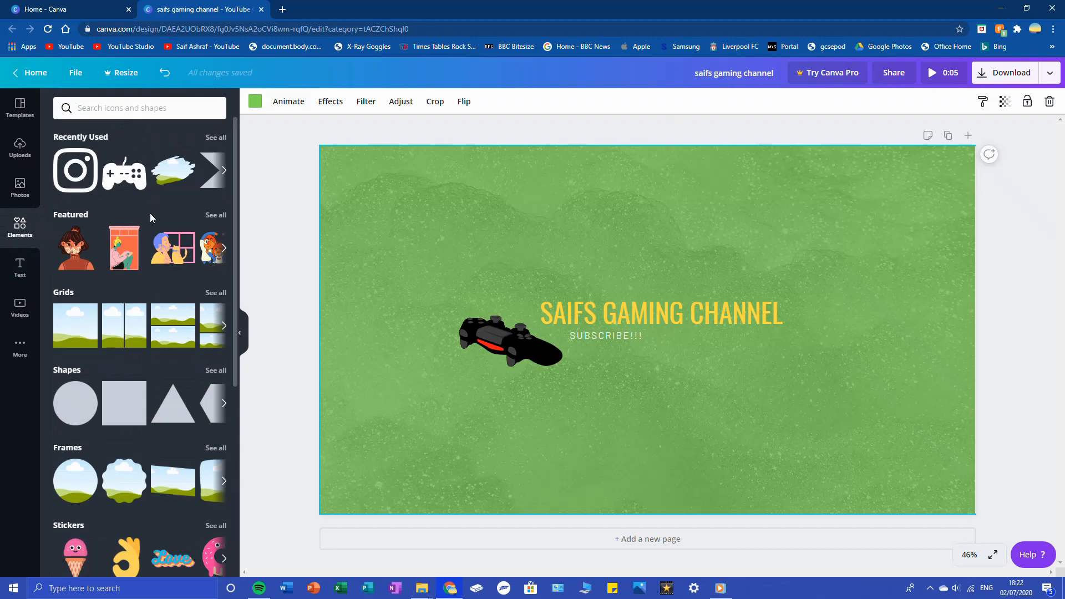
scroll(149, 213, "down", 4)
scroll(154, 224, "down", 8)
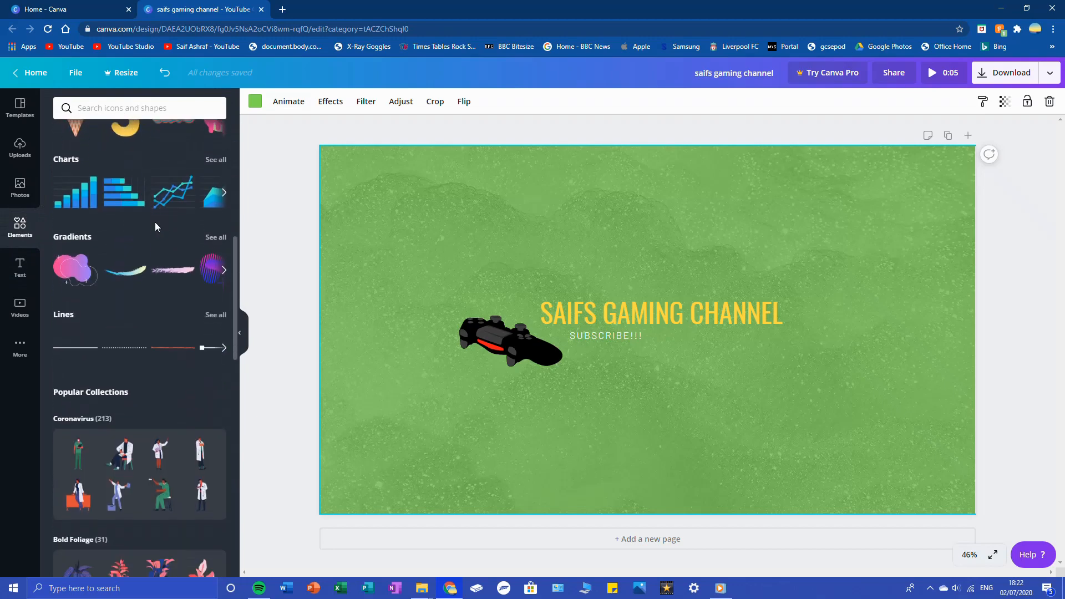
scroll(160, 223, "down", 7)
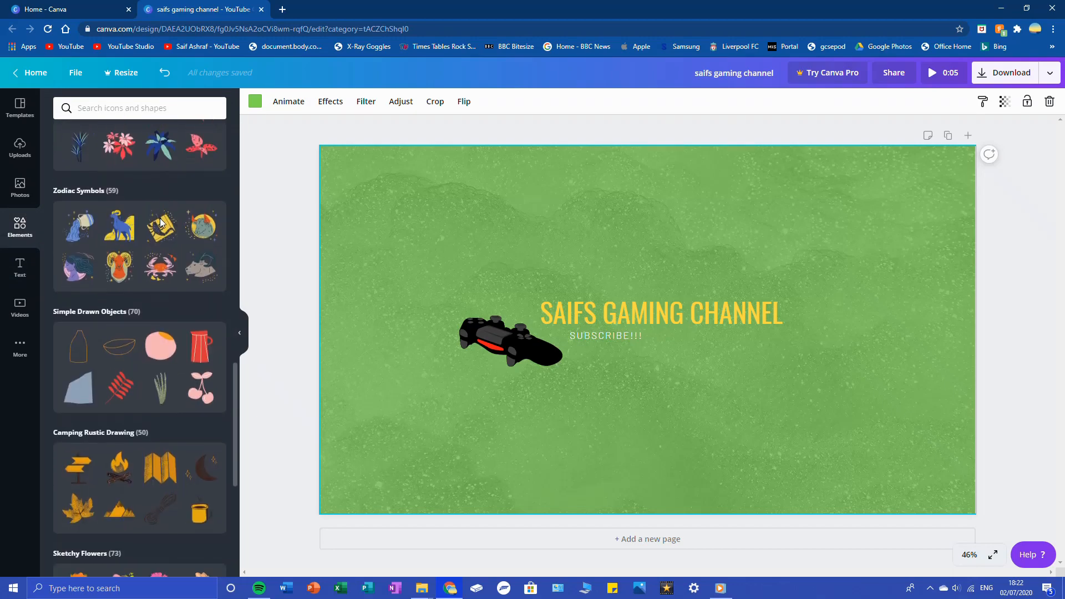
scroll(159, 216, "up", 7)
scroll(158, 211, "up", 12)
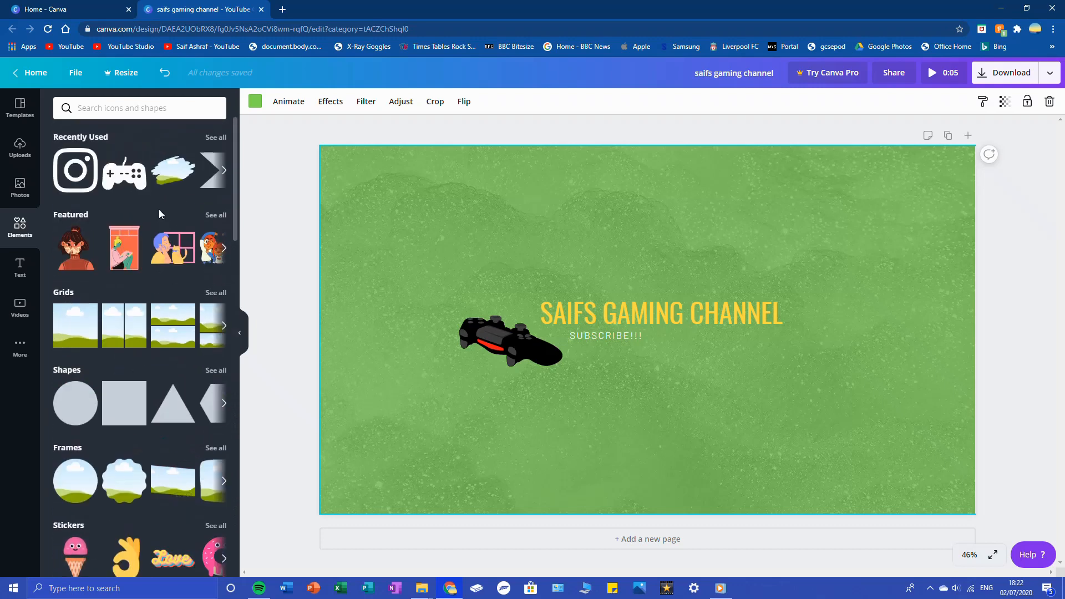
left_click(82, 176)
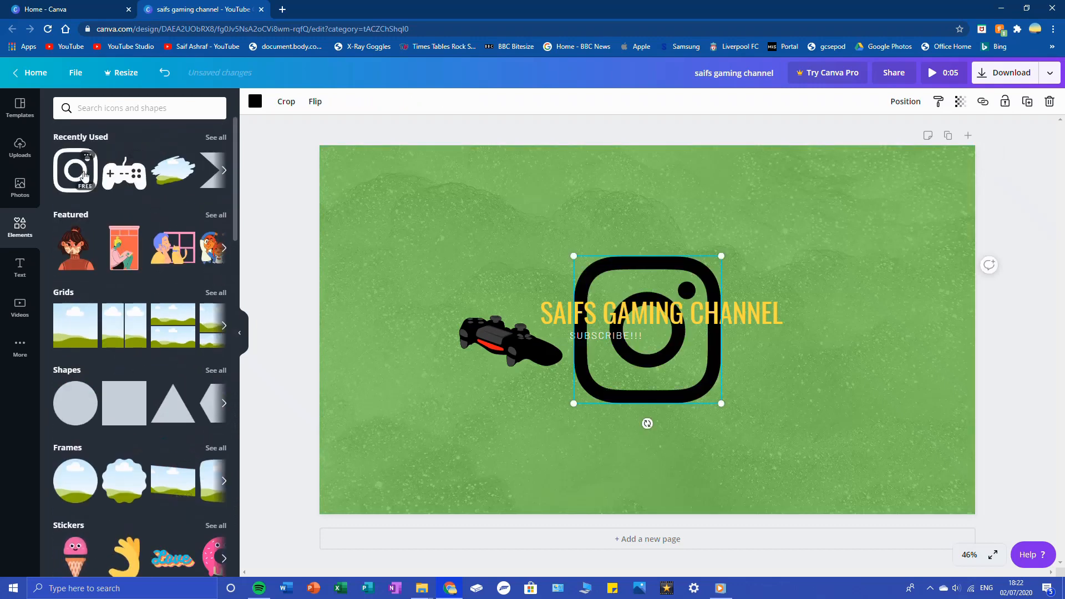
Shrink the Instagram icon and place it under the channel title, beside the SUBSCRIBE!!! text
left_click_drag(720, 404, 649, 337)
left_click_drag(613, 300, 667, 351)
left_click(843, 327)
Search the elements for snapchat and add the round yellow logo, scaled down next to the Instagram icon
left_click(157, 109)
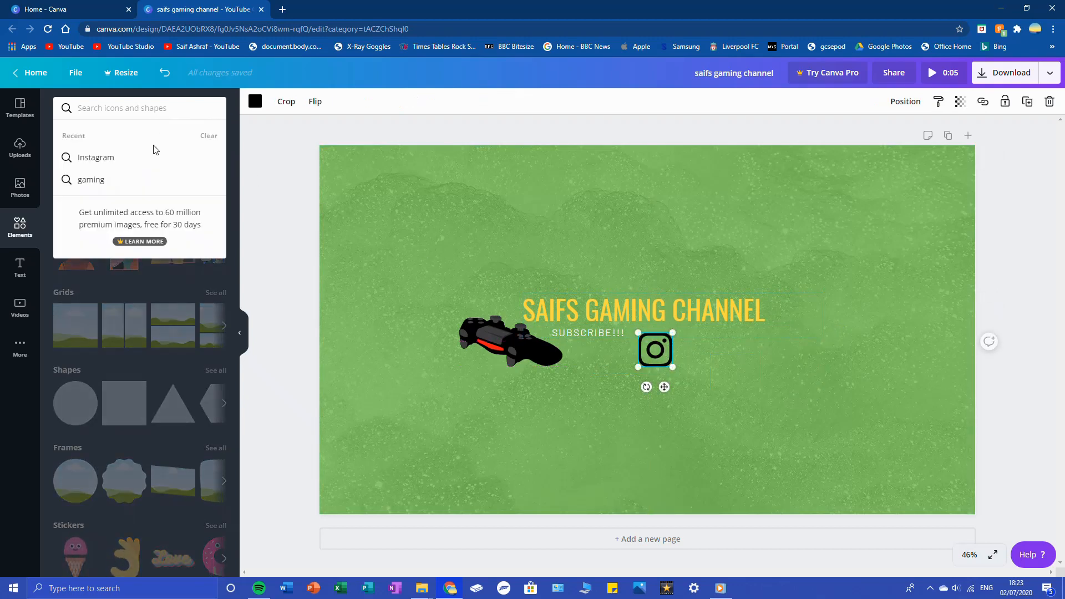
type("snapchat")
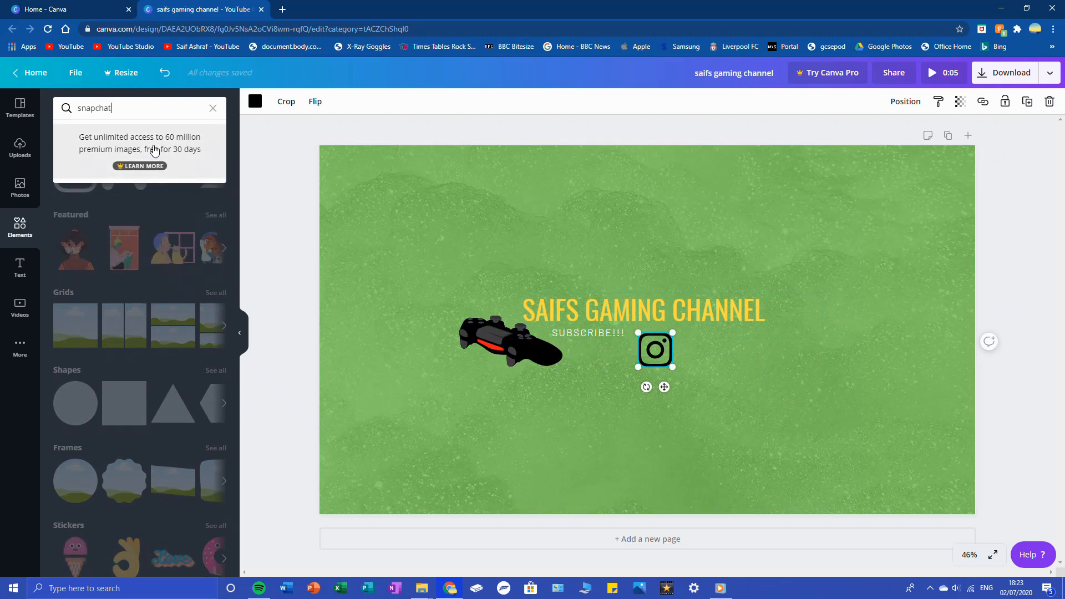
key("Return")
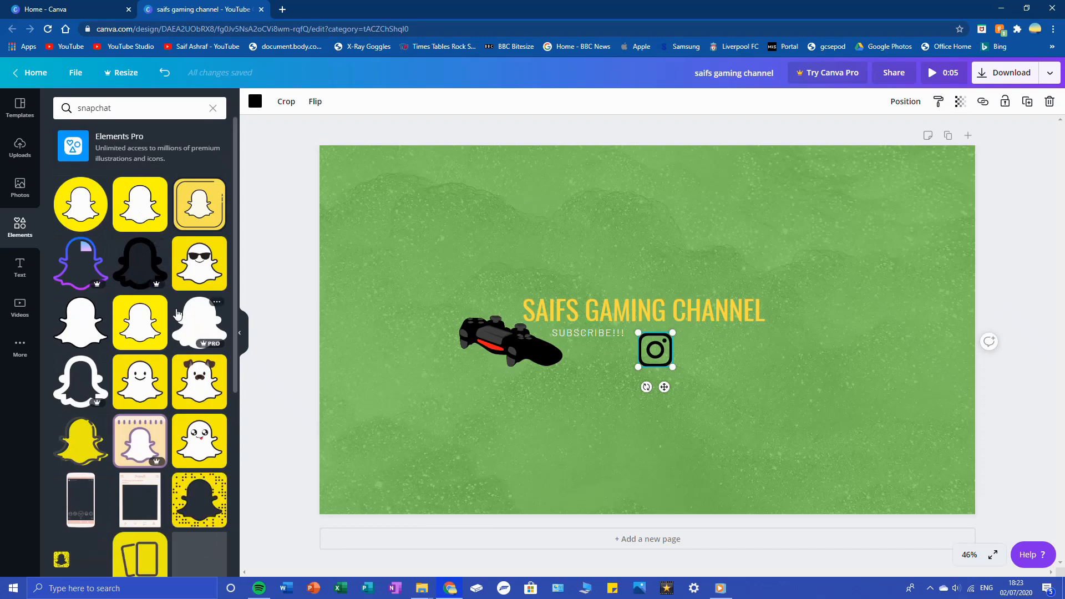
scroll(177, 314, "down", 6)
scroll(178, 313, "up", 3)
scroll(178, 314, "up", 3)
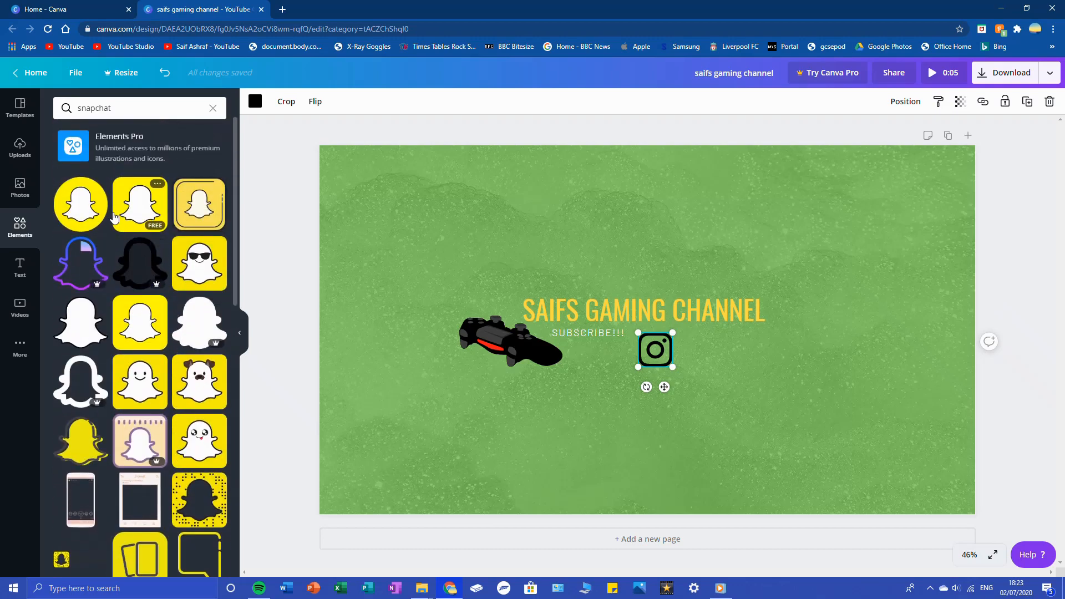
left_click(93, 204)
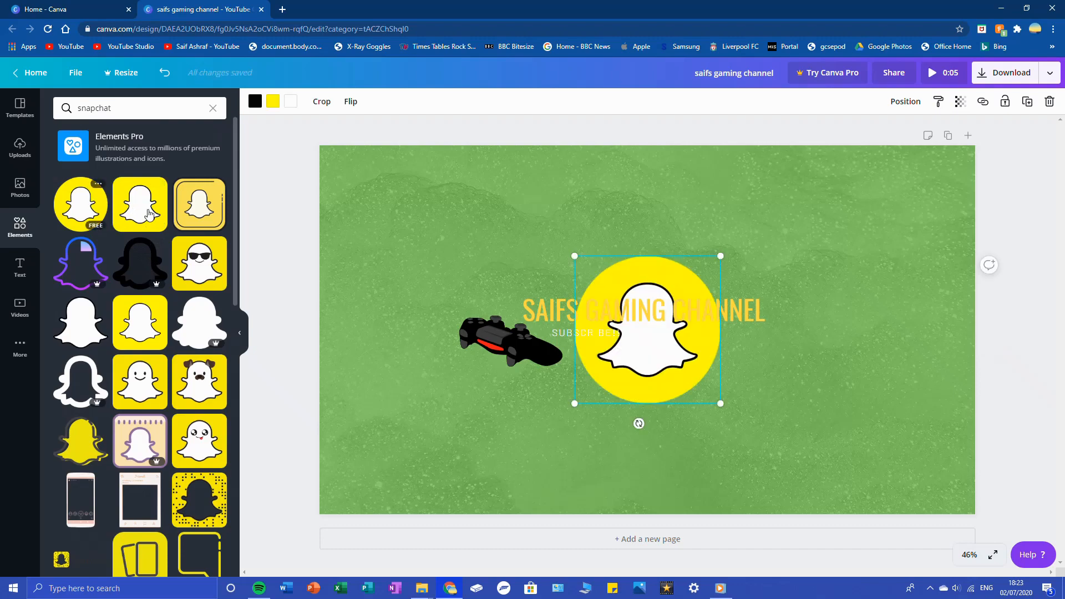
left_click_drag(662, 336, 660, 327)
left_click_drag(599, 280, 704, 350)
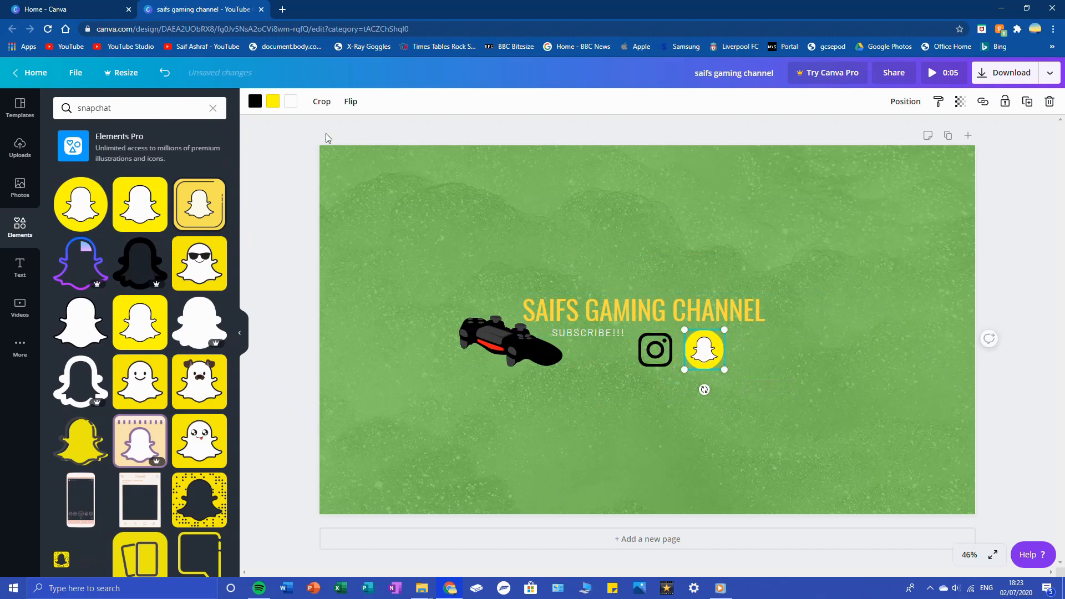
Search the elements for twitter and add the blue rounded-square logo with the white bird
left_click(212, 109)
type("twitter")
key("Return")
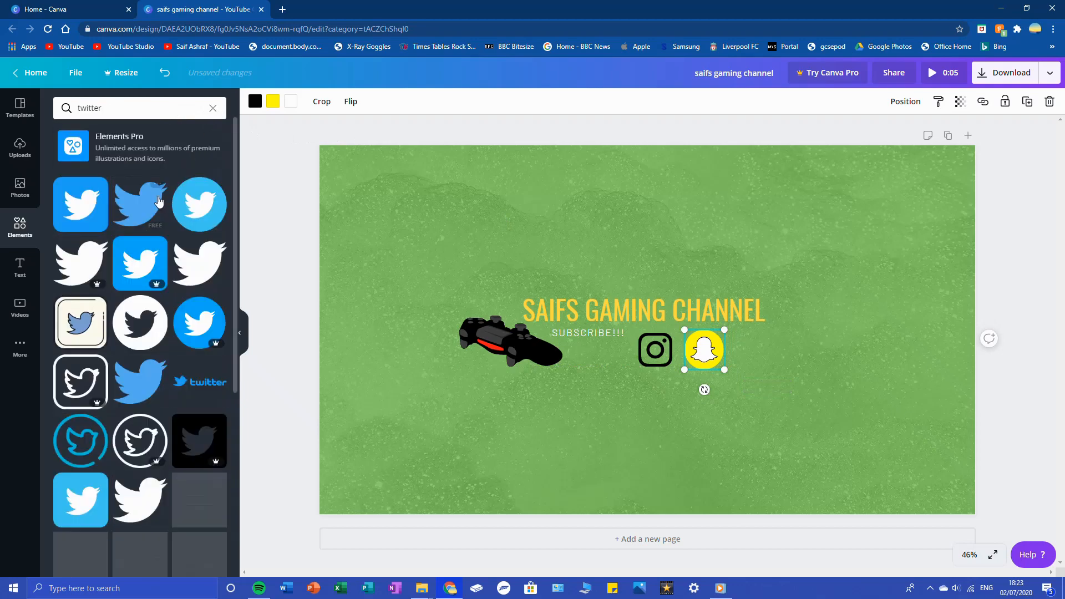
scroll(93, 465, "down", 2)
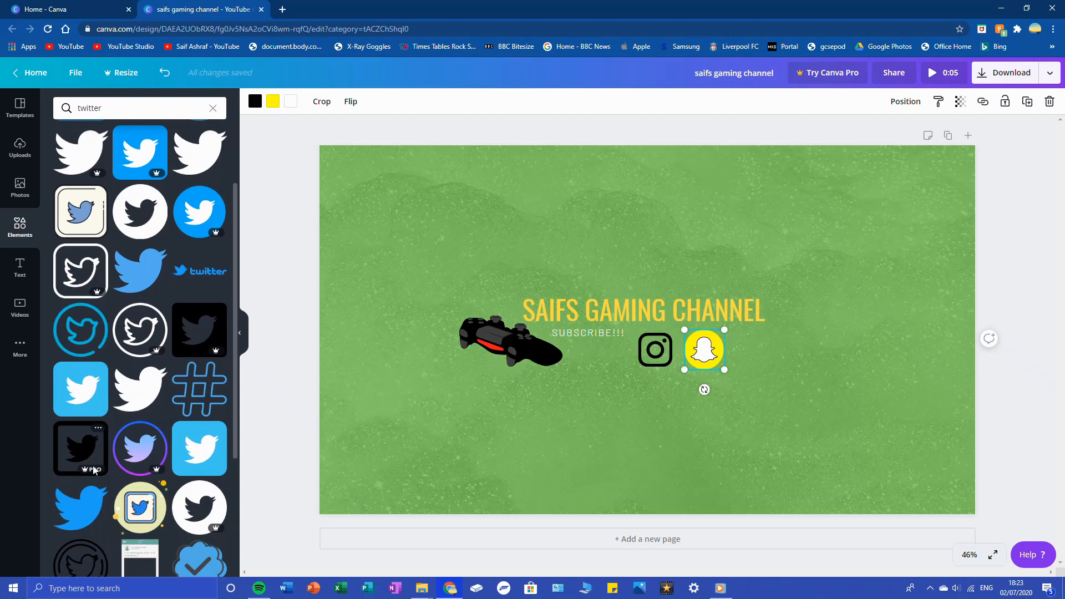
scroll(93, 465, "down", 3)
scroll(154, 427, "down", 3)
scroll(154, 427, "up", 7)
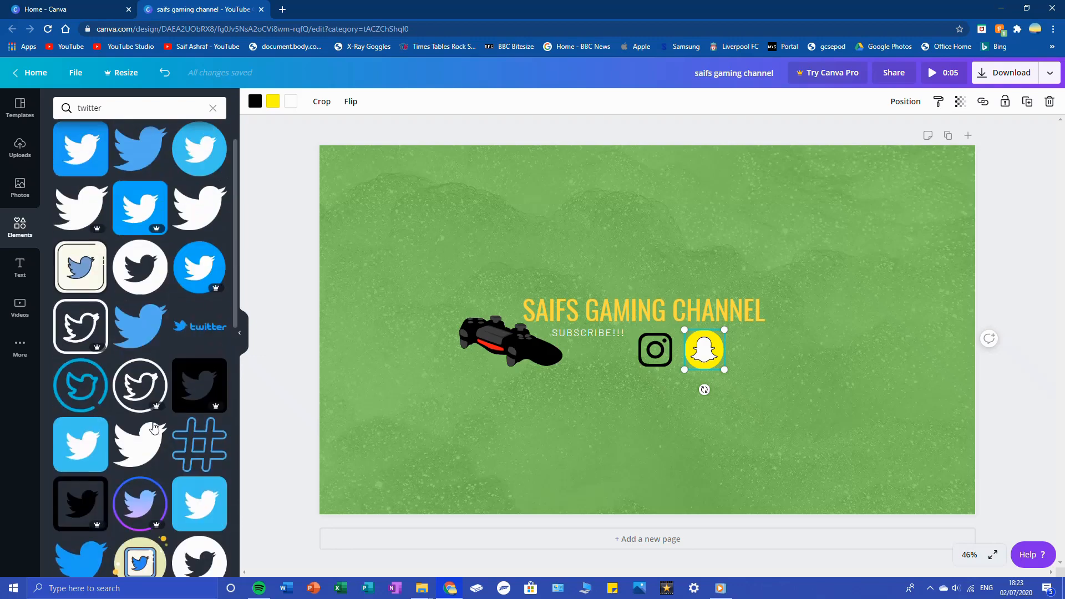
scroll(154, 427, "up", 1)
left_click(80, 204)
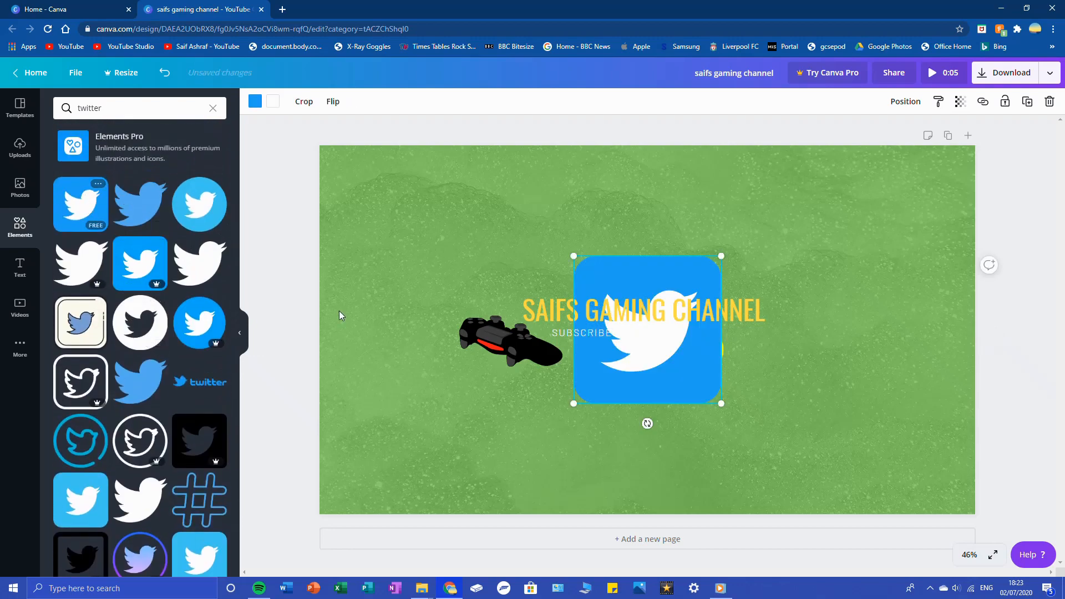
Shrink the Twitter logo and line it up beside the Snapchat logo under the channel title
left_click_drag(721, 405, 776, 362)
left_click(758, 335)
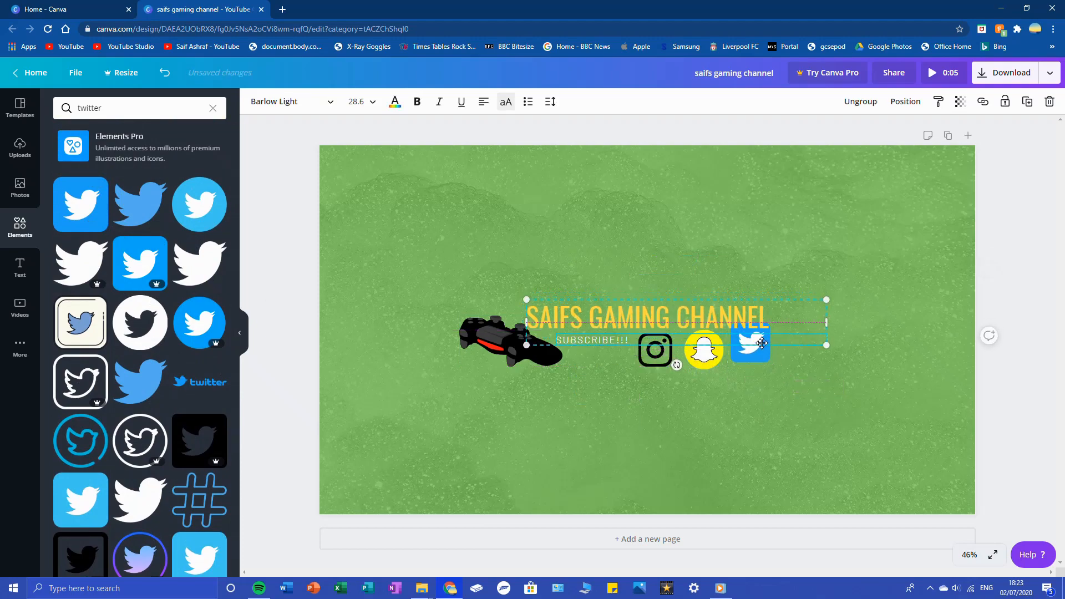
left_click_drag(763, 351, 768, 358)
left_click(821, 452)
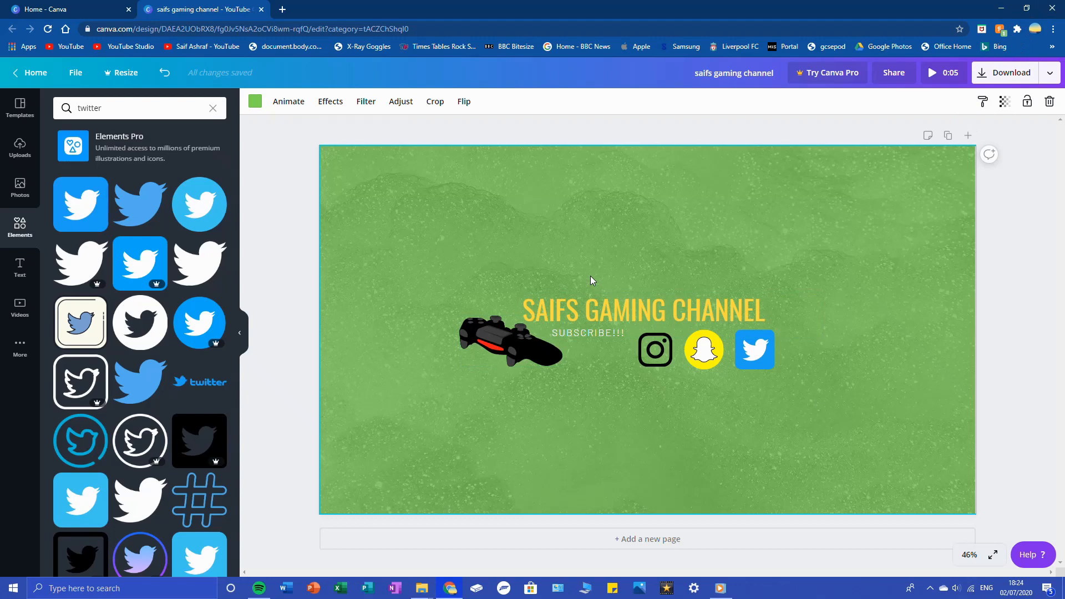
left_click(1007, 73)
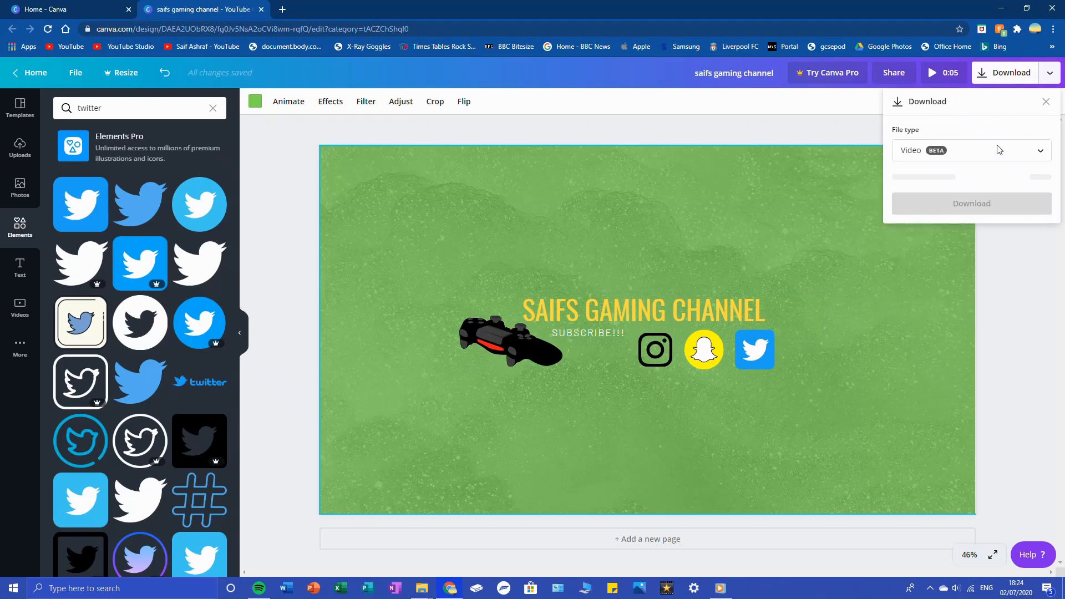
left_click(995, 176)
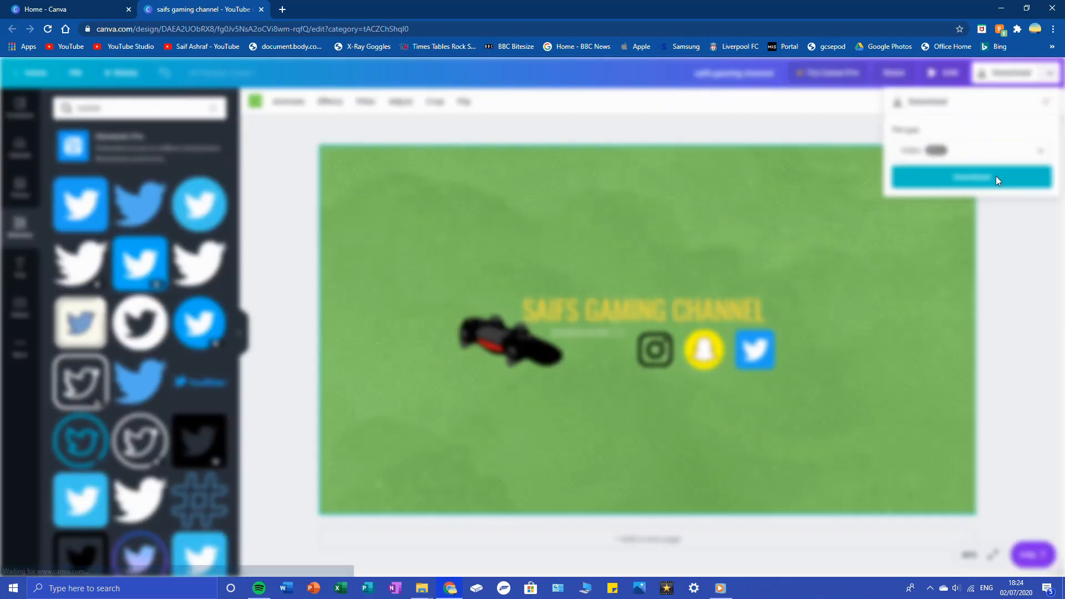
left_click(701, 239)
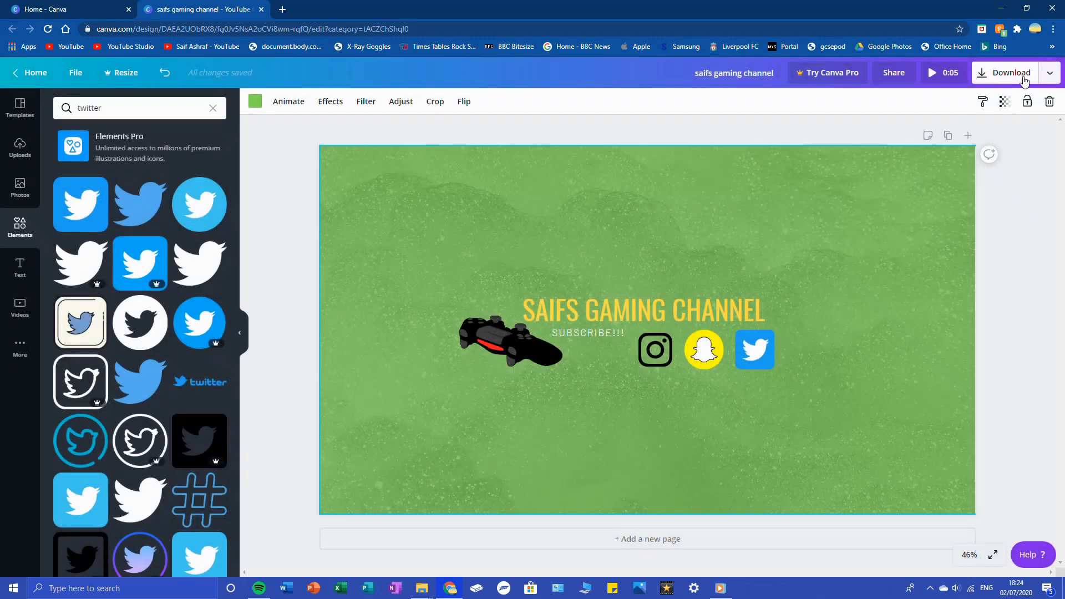
Download the banner as a PNG image
left_click(1007, 73)
left_click(998, 149)
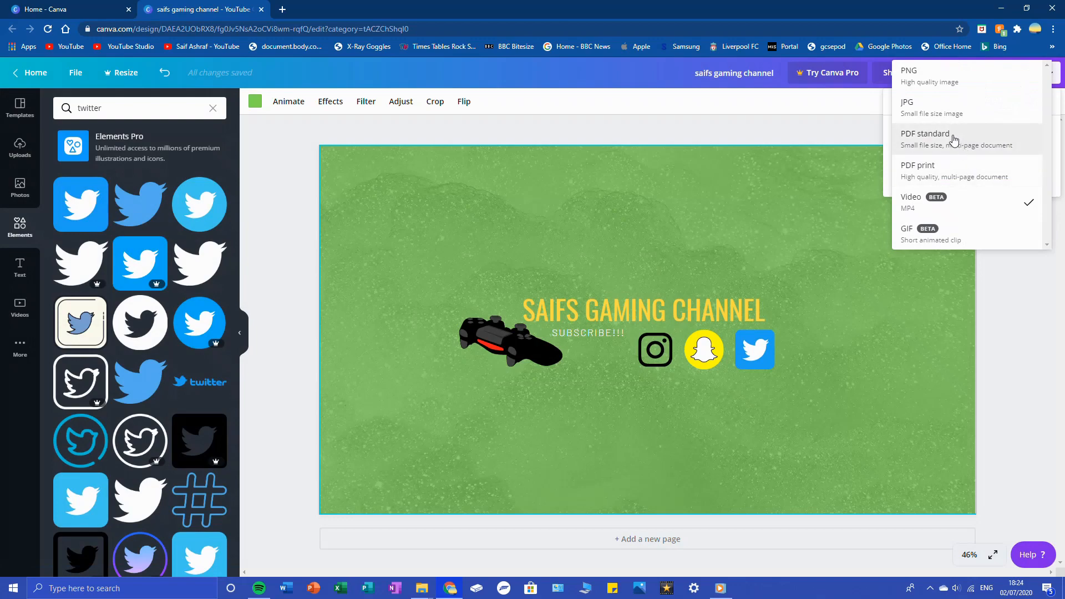
left_click(937, 84)
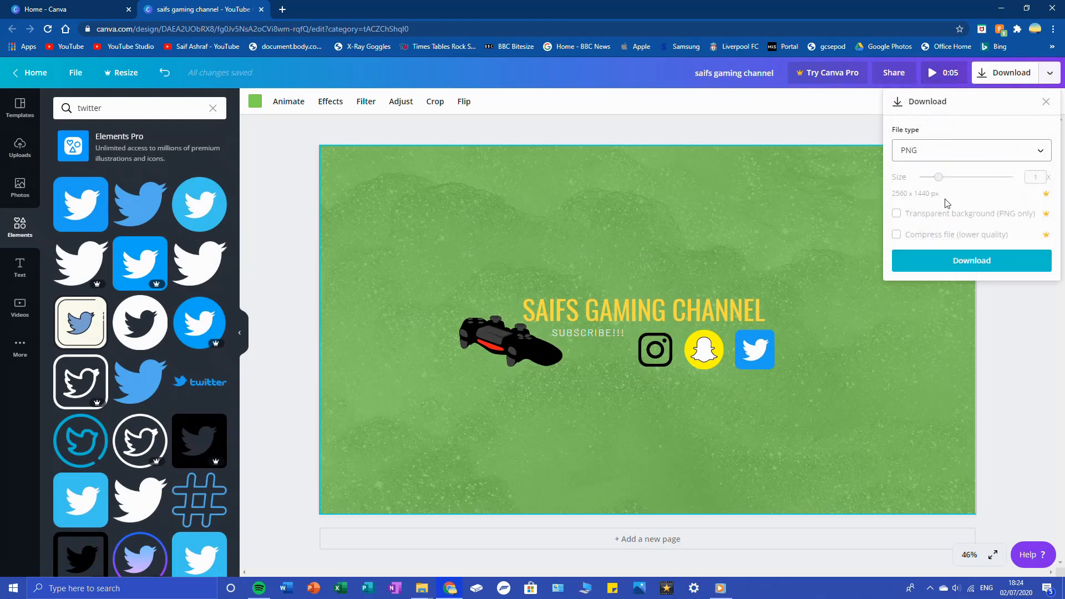
left_click(970, 263)
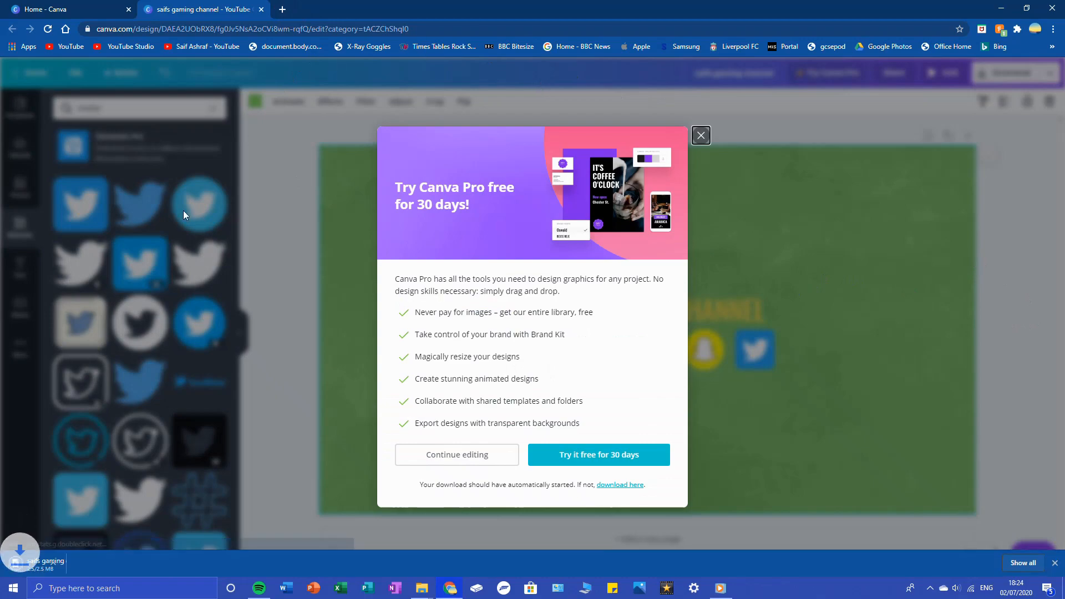
Open the creator's own YouTube channel page in a new browser tab and pause the channel trailer
left_click(282, 9)
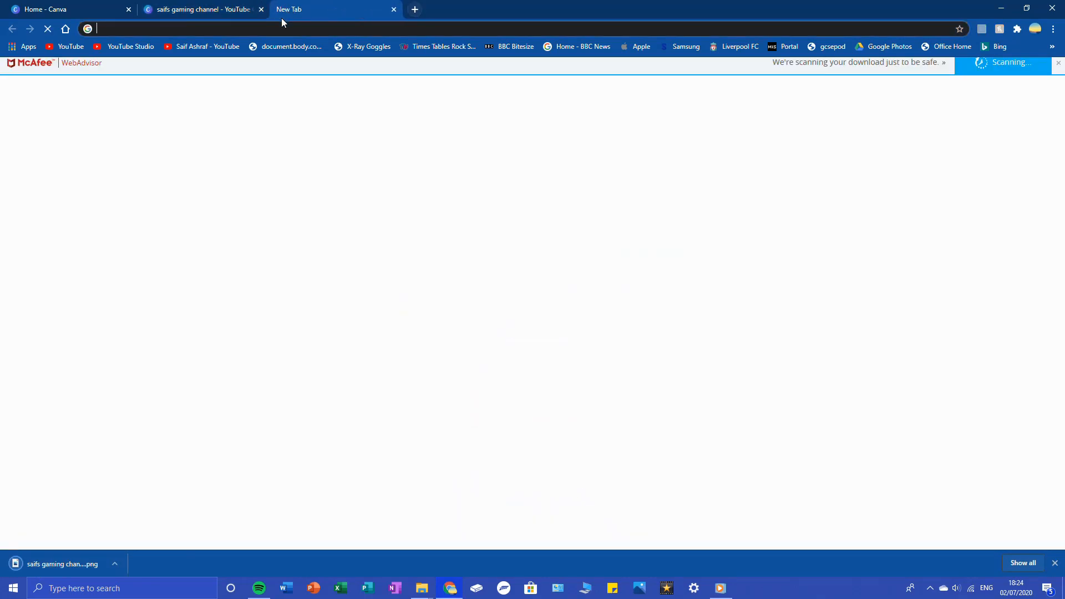
type("youtube.")
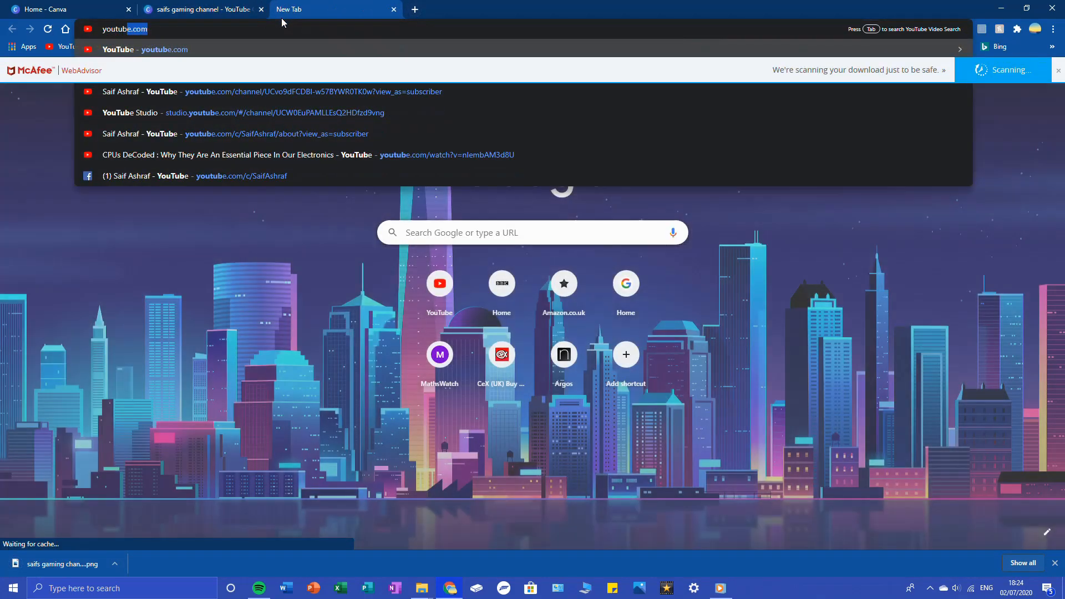
type("com/")
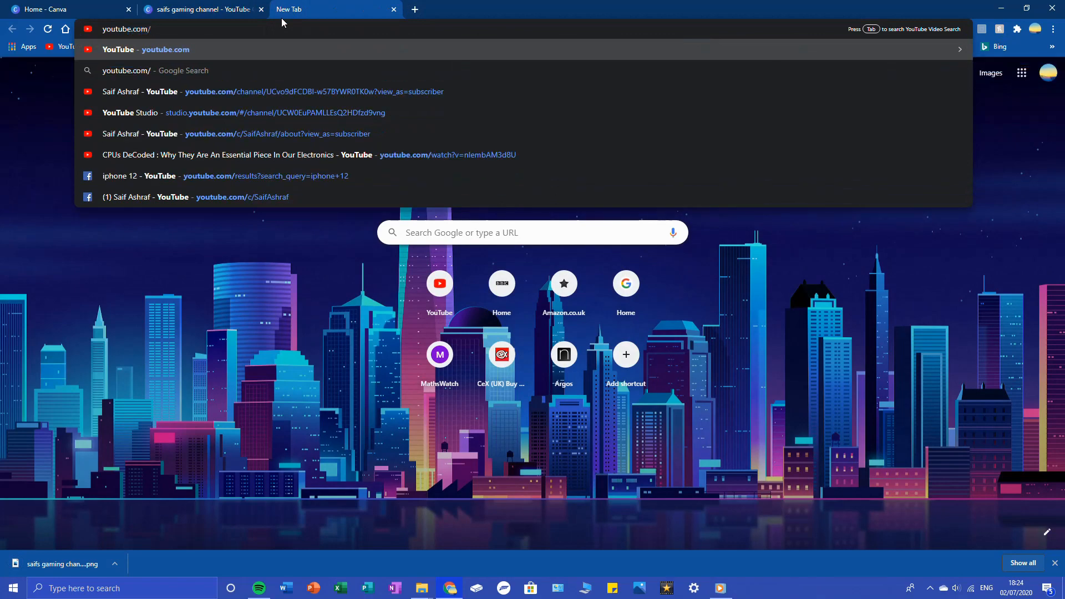
type("c/saifashraf")
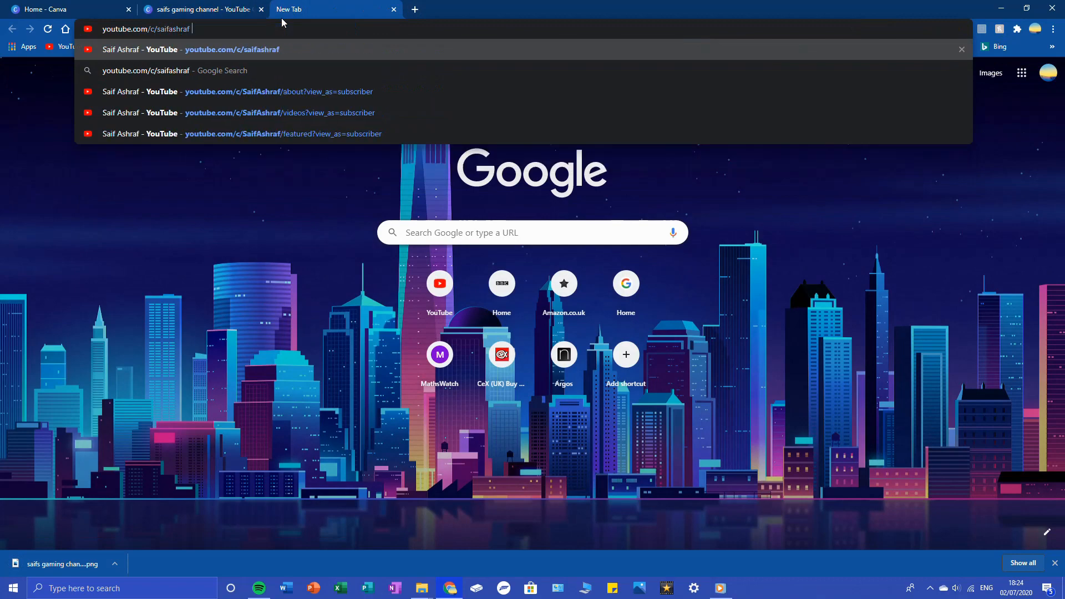
key("Return")
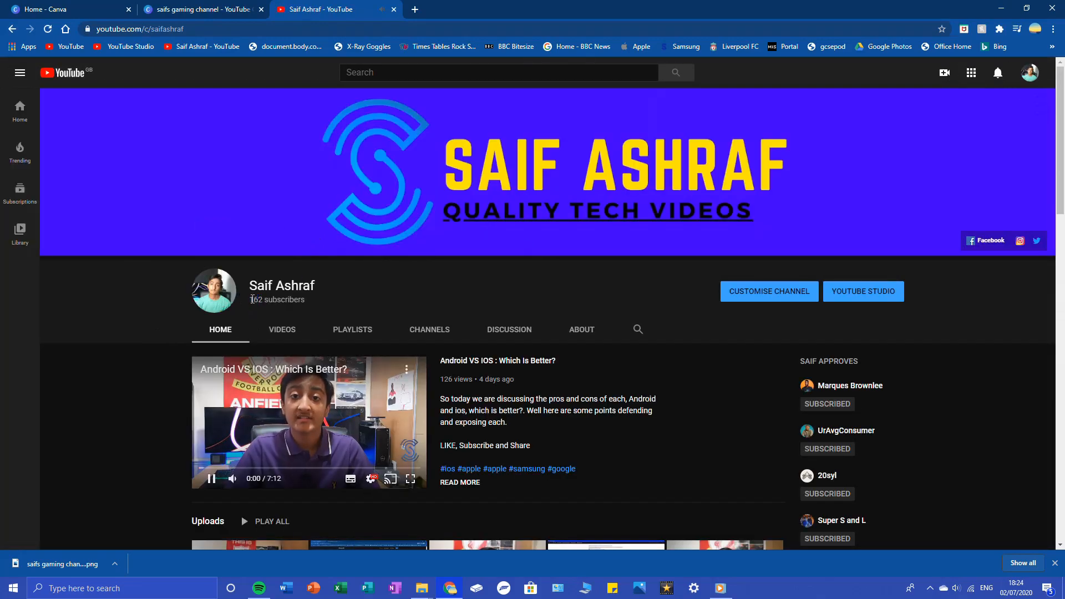
left_click(308, 388)
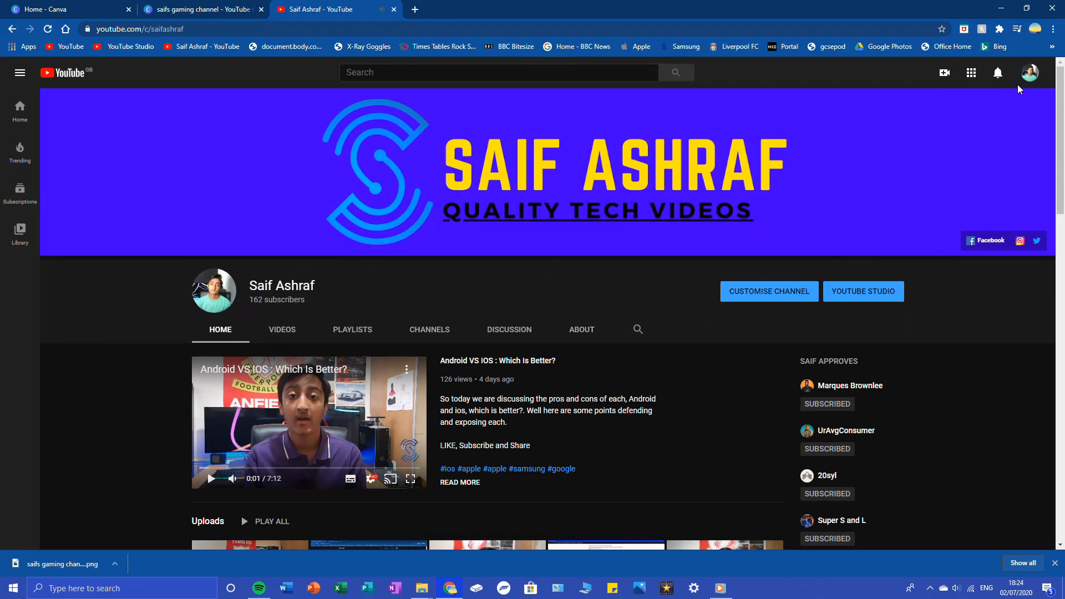
Open the channel art editor on the YouTube channel and upload the downloaded gaming banner PNG
left_click(1031, 110)
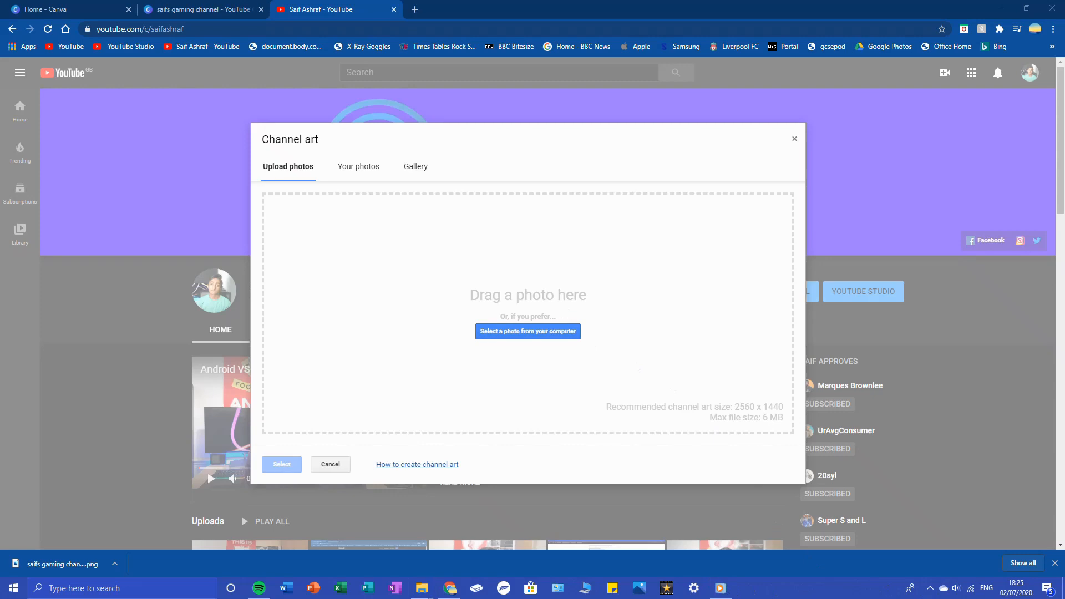
left_click_drag(942, 172, 616, 250)
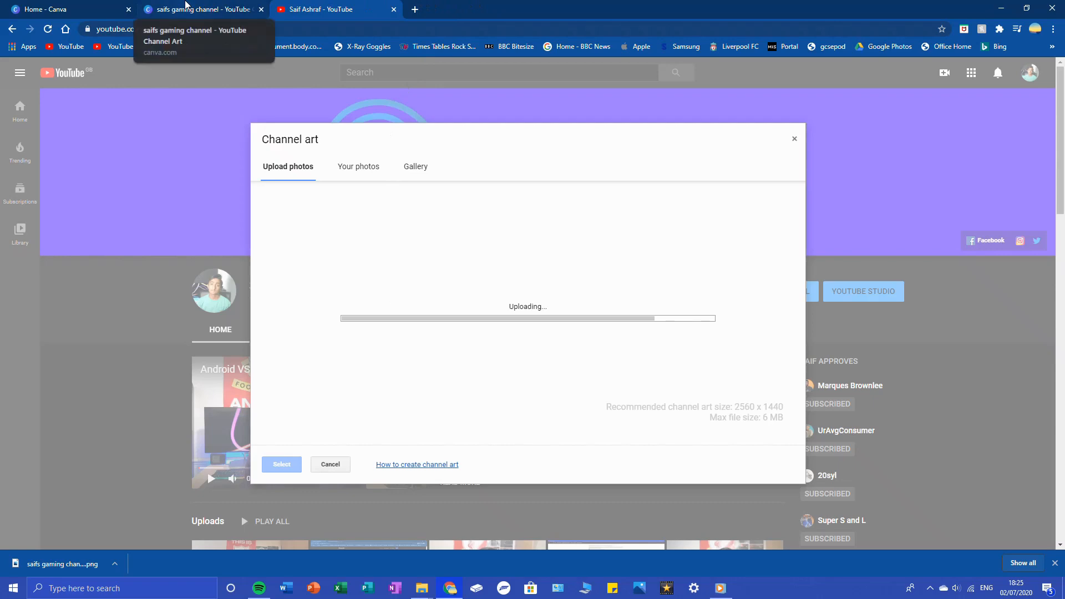
Dismiss the Canva Pro trial offer over the banner design and return to YouTube's channel art device previews
left_click(186, 7)
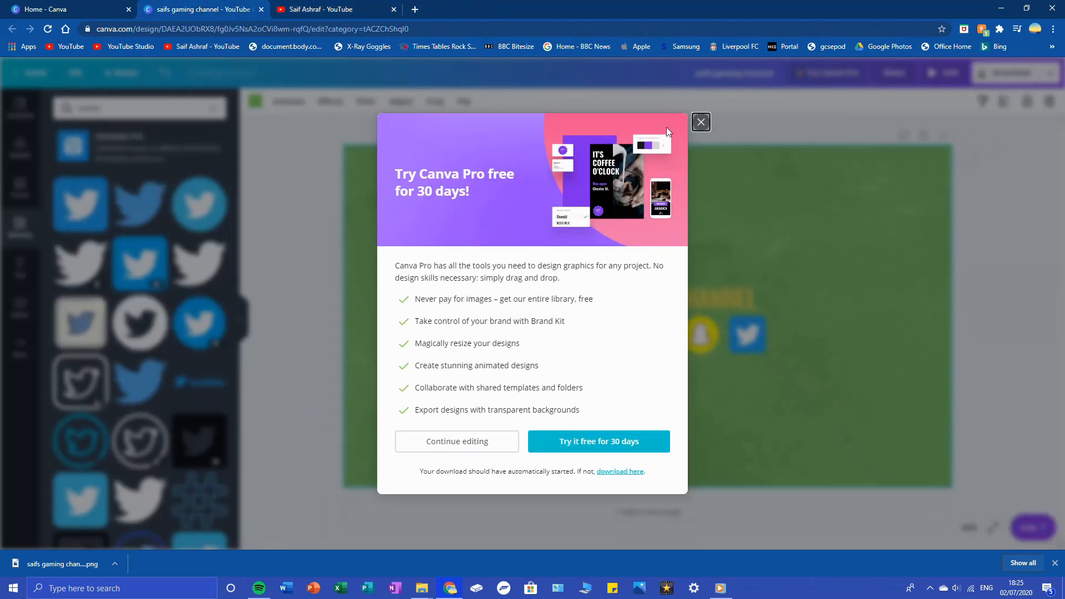
left_click(700, 122)
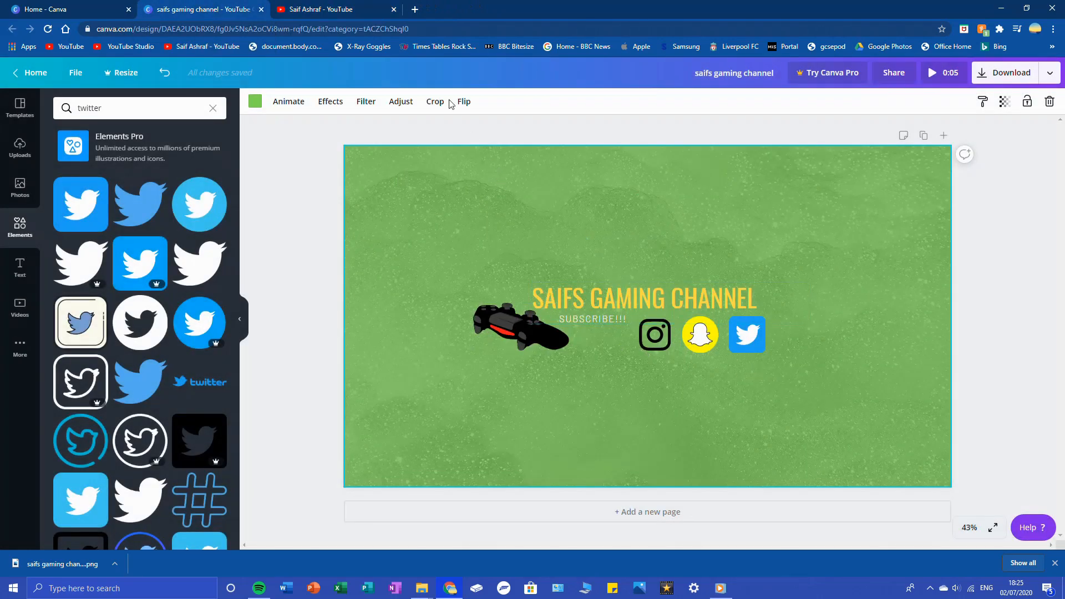
left_click(337, 8)
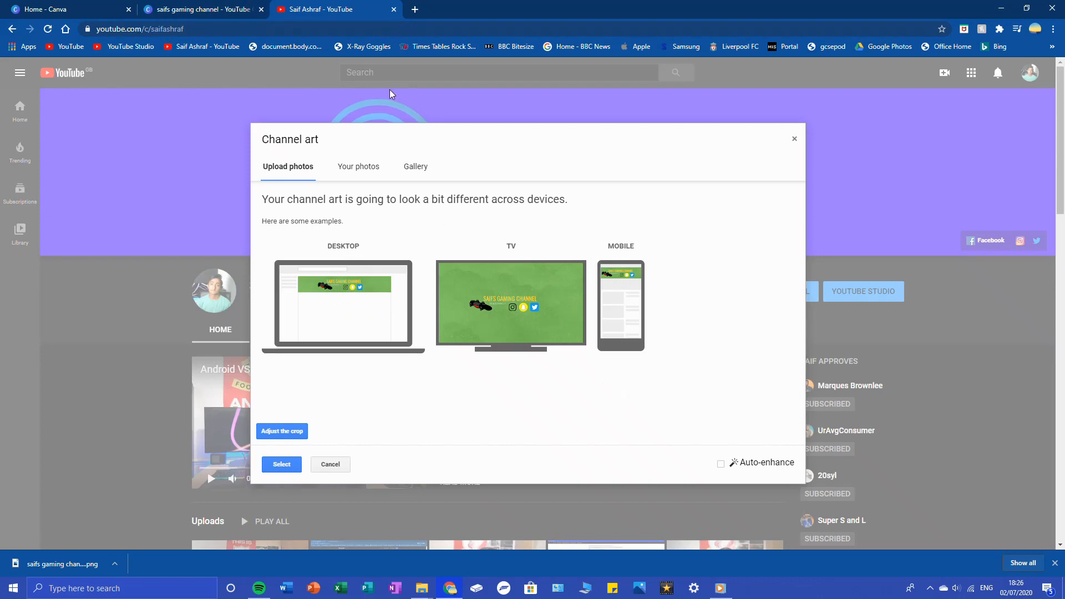
Switch back to the Canva banner design and leave it for the Canva home page
left_click(218, 5)
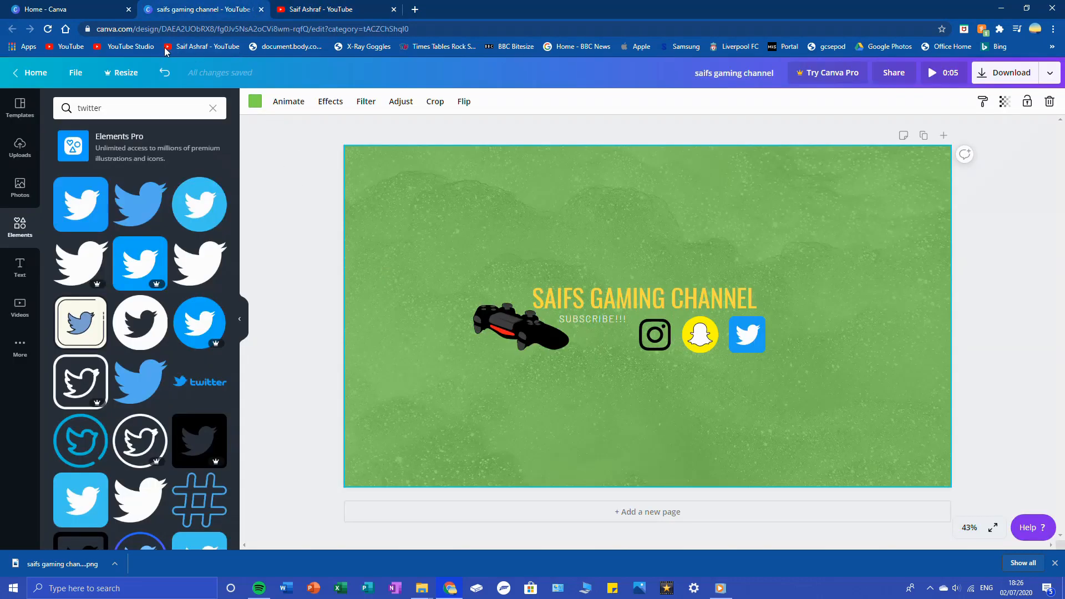
left_click(46, 77)
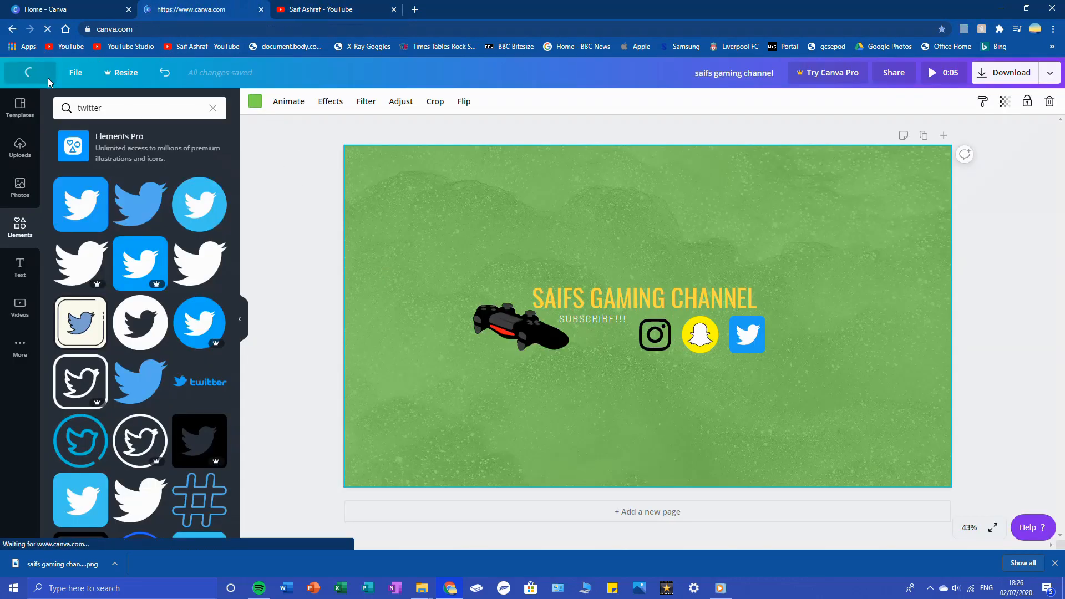